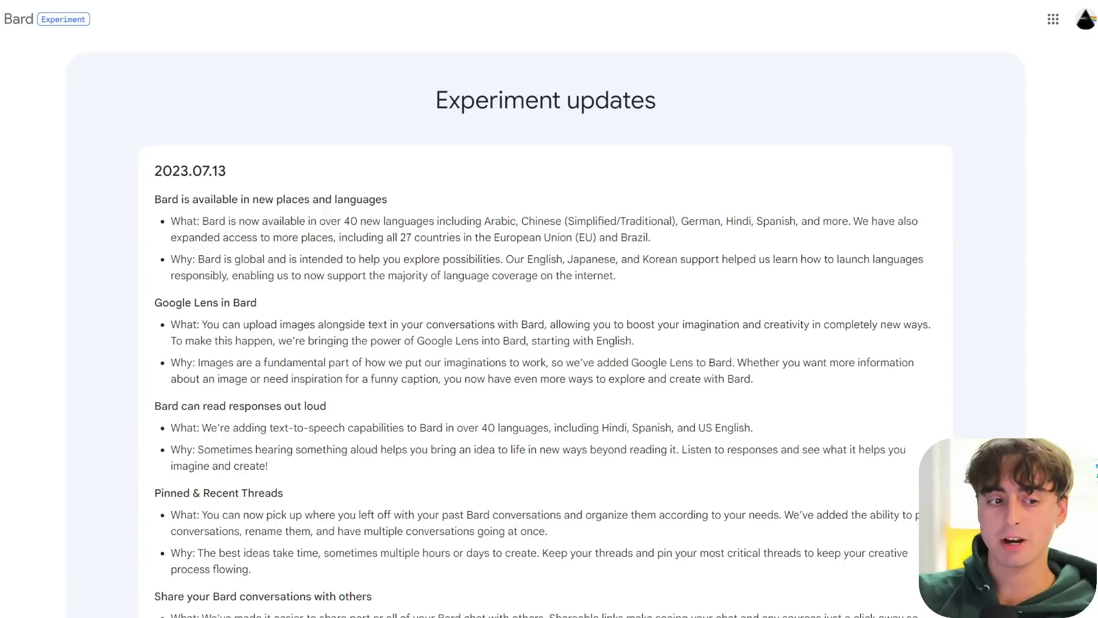
scroll(458, 149, "down", 1)
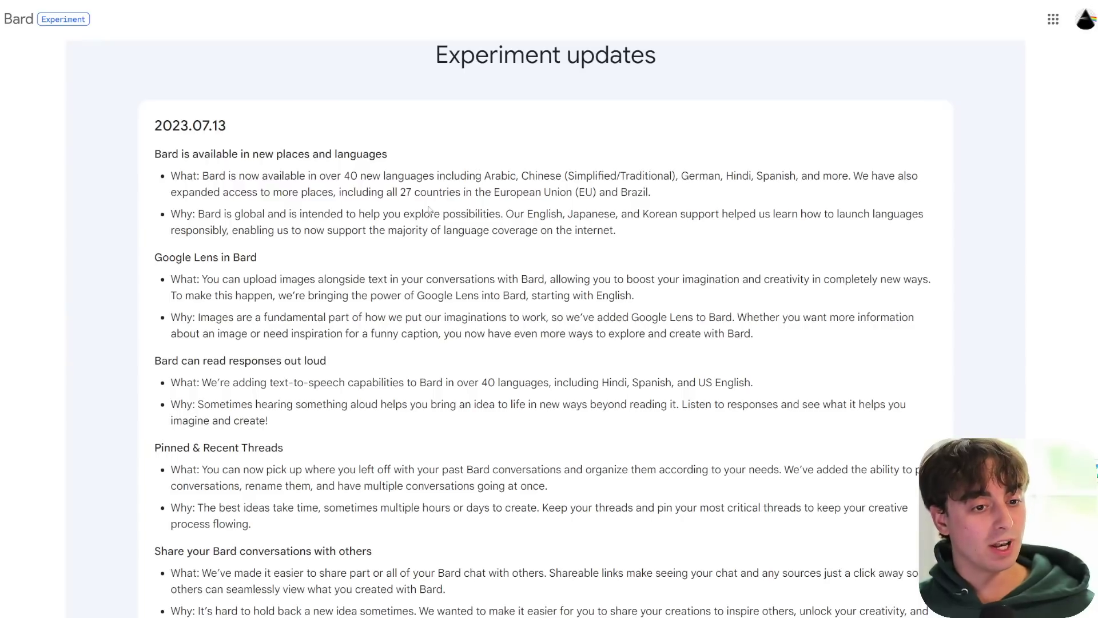
left_click_drag(235, 217, 465, 215)
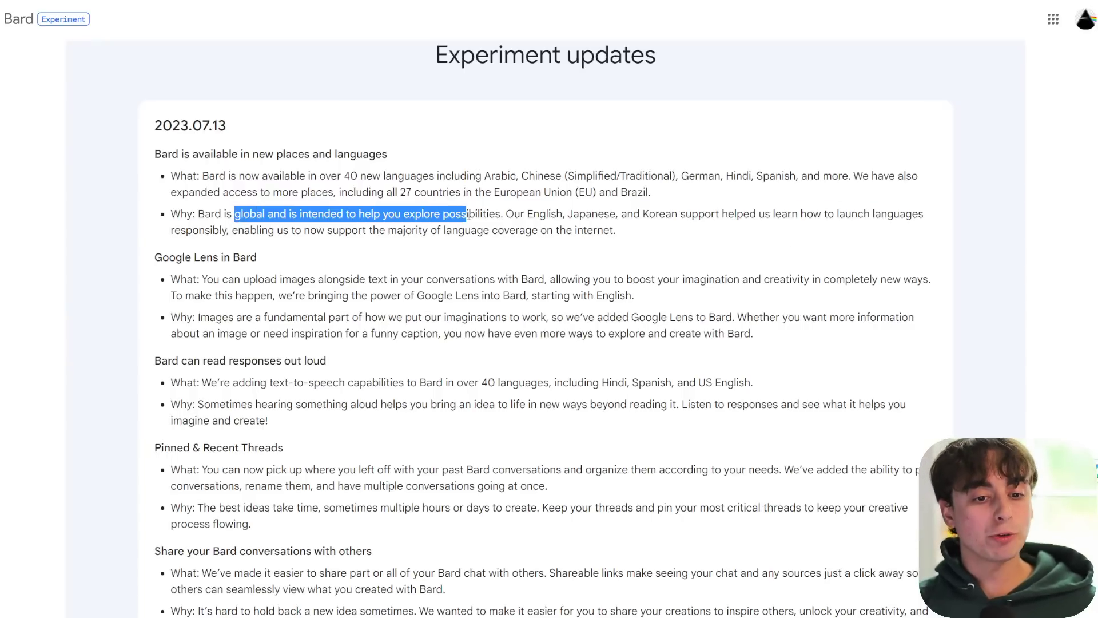
left_click(522, 216)
scroll(505, 235, "down", 3)
triple_click(337, 182)
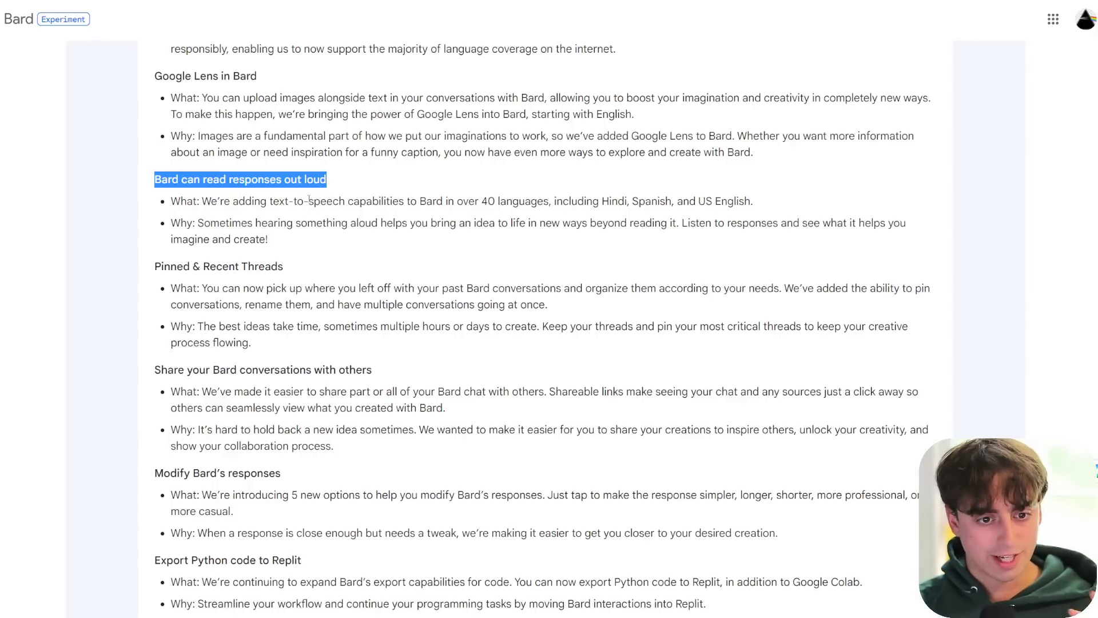
left_click_drag(278, 266, 176, 266)
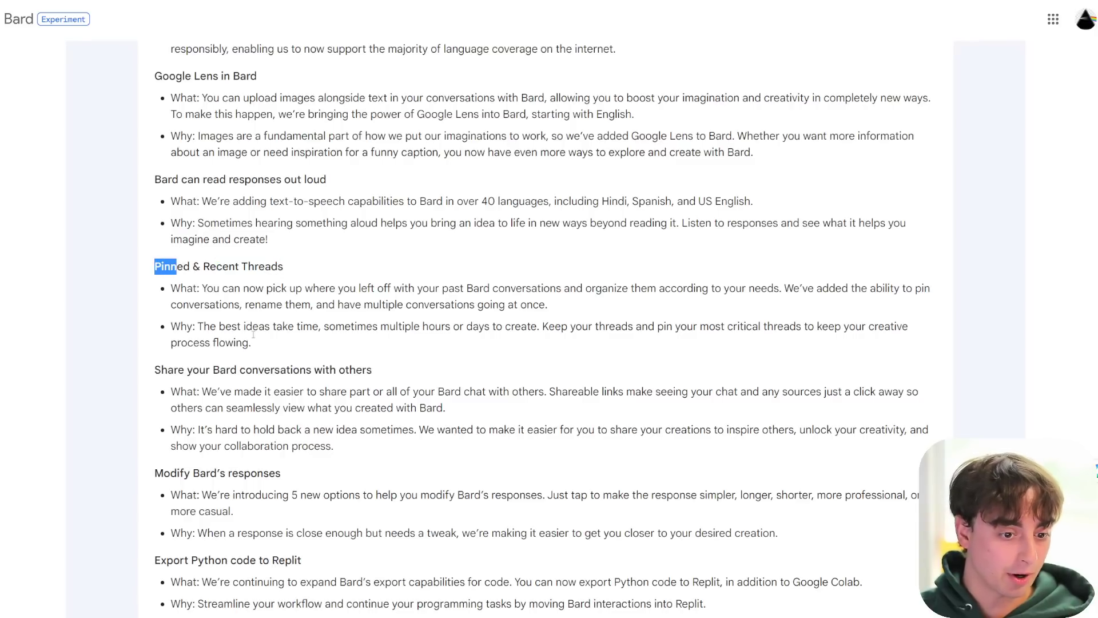
scroll(239, 358, "down", 1)
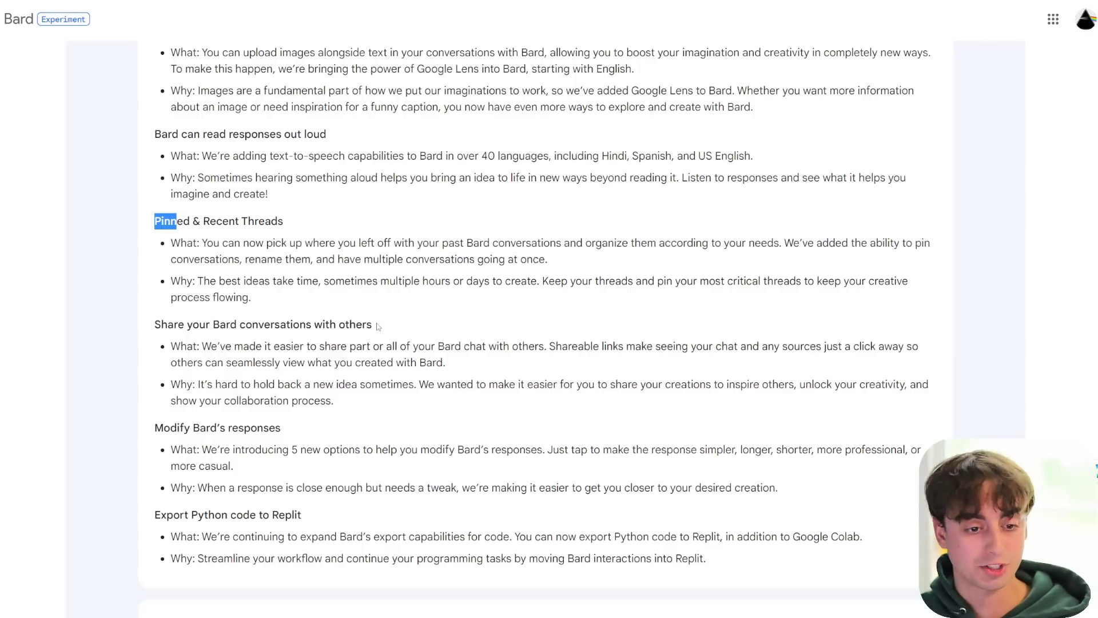
left_click_drag(388, 327, 154, 221)
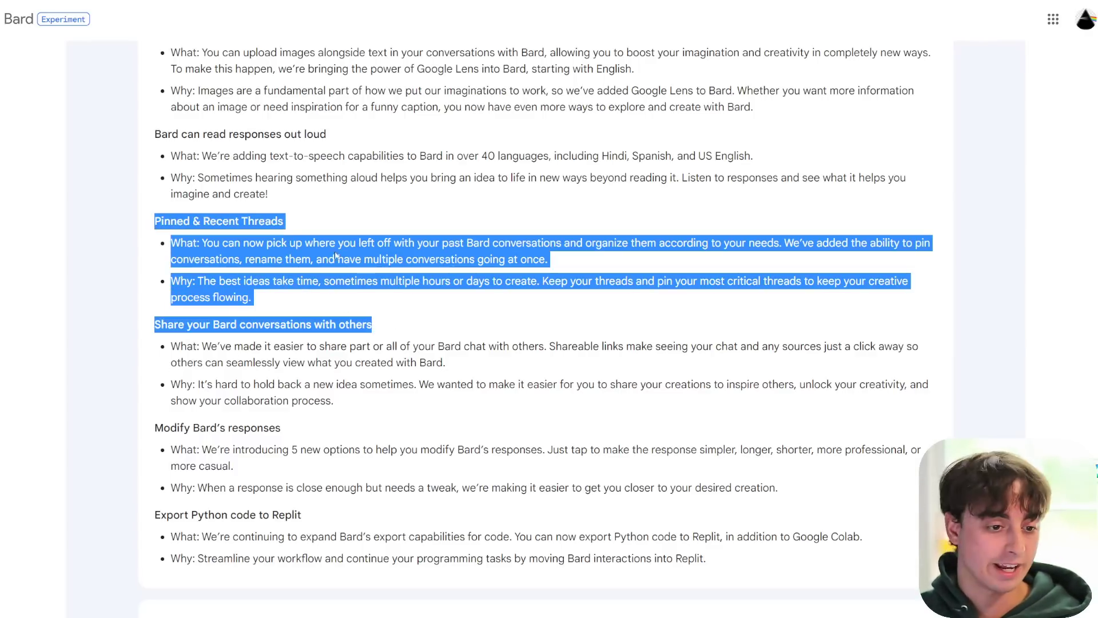
left_click(390, 360)
scroll(390, 361, "down", 2)
left_click_drag(153, 424, 307, 424)
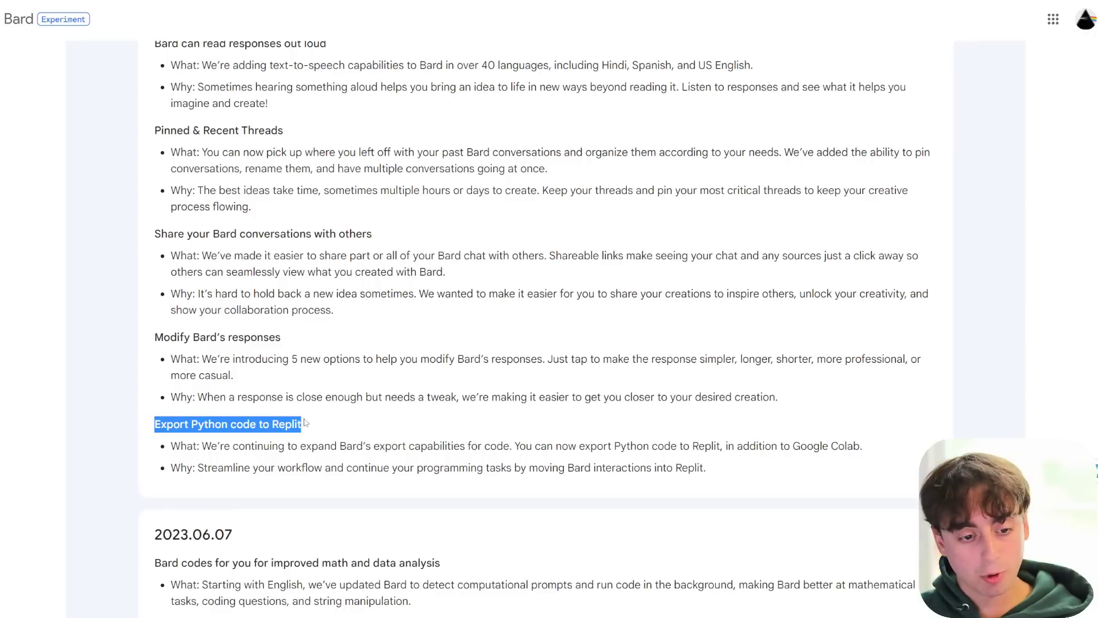
left_click(362, 433)
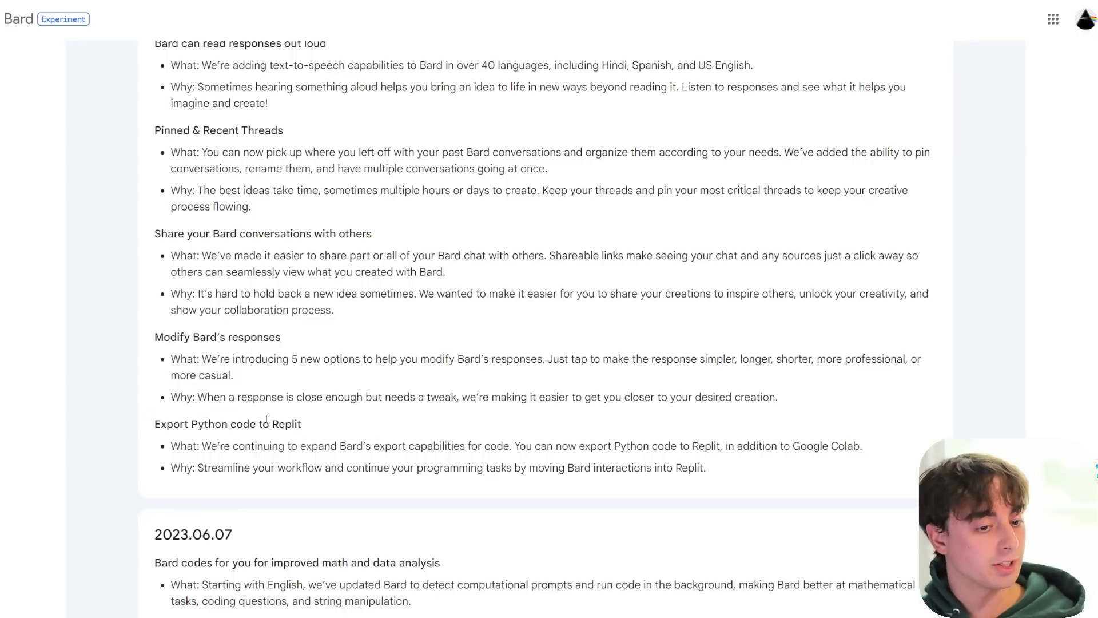
scroll(199, 366, "up", 2)
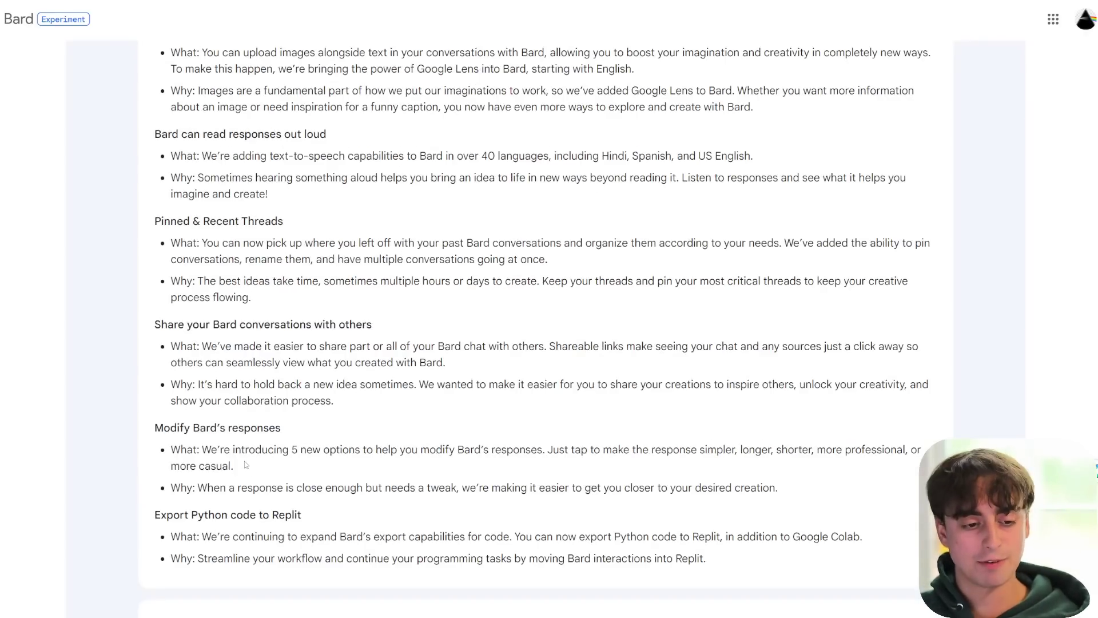
left_click_drag(152, 428, 295, 424)
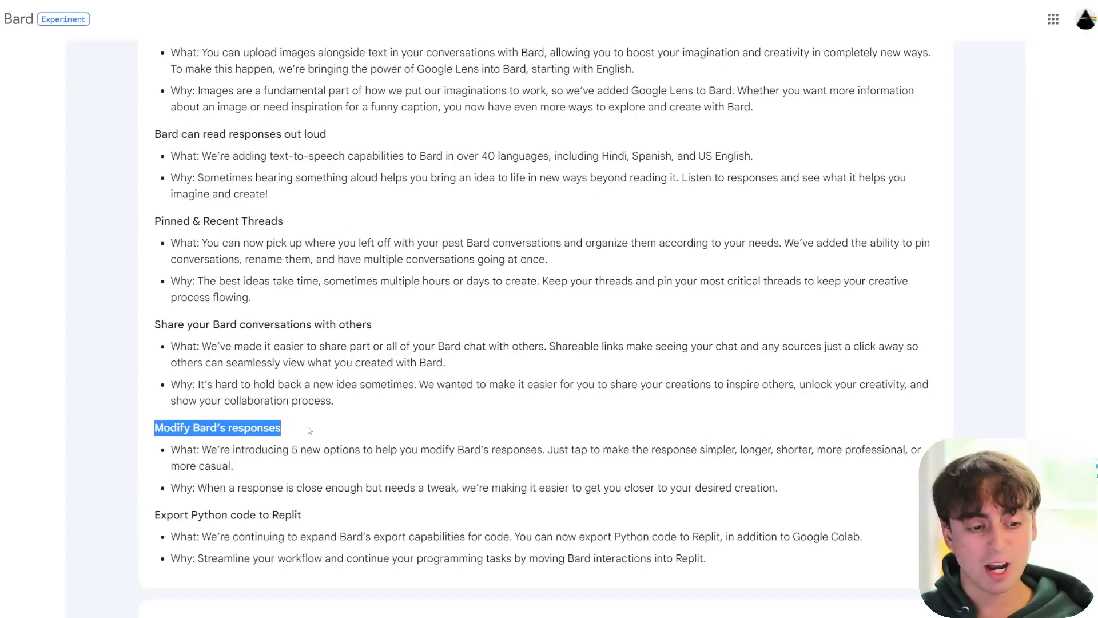
left_click(273, 468)
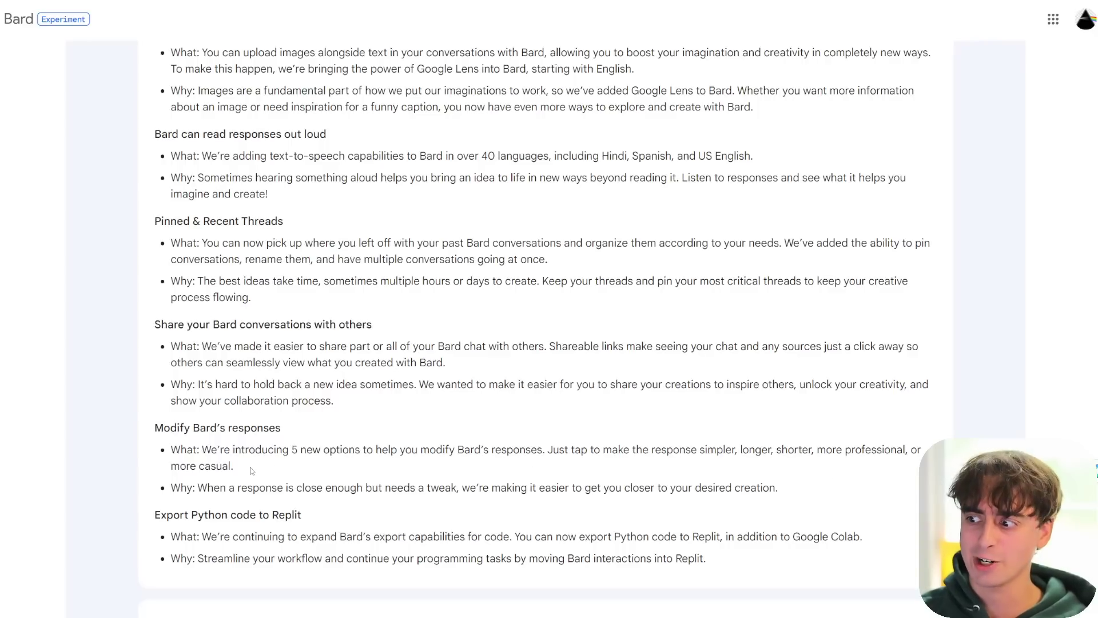
left_click_drag(252, 470, 465, 449)
left_click(612, 476)
left_click(596, 461)
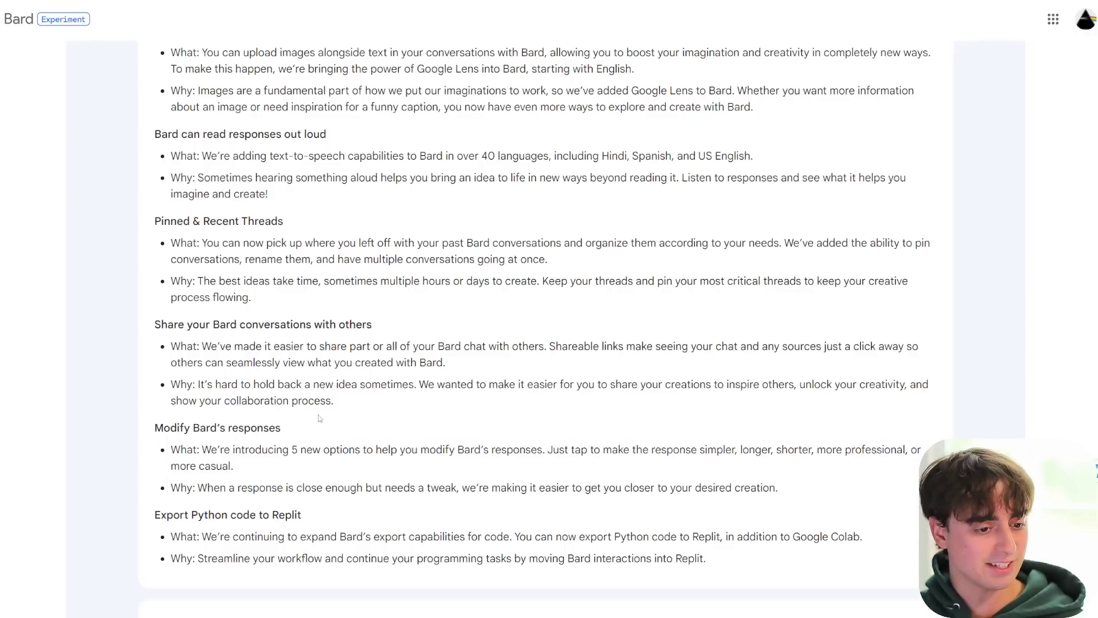
scroll(321, 419, "up", 4)
Step: Highlight the 'Google Lens in Bard' update heading, then clear the highlight
left_click_drag(143, 260, 263, 258)
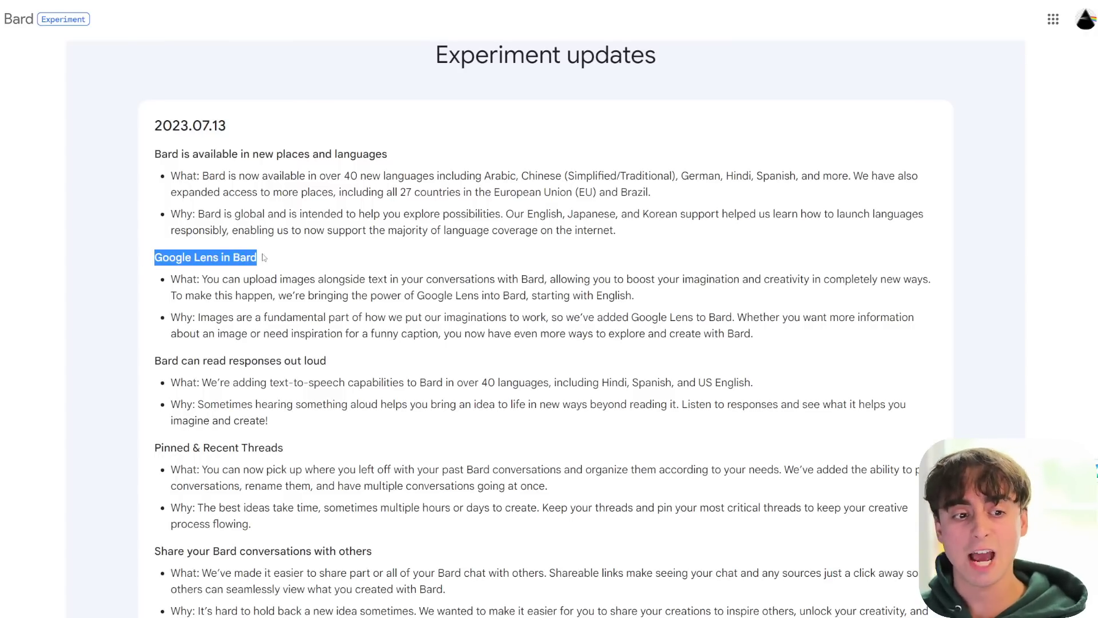
left_click(305, 281)
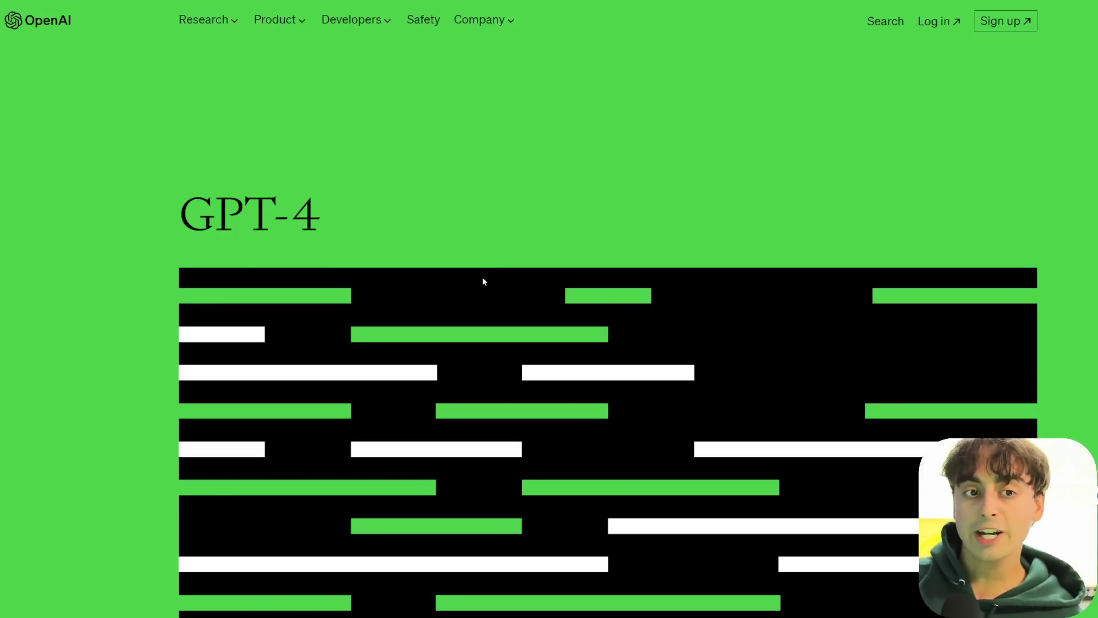
Step: Scroll the GPT-4 page to the 'Visual inputs: VGA charger' example and zoom in
scroll(509, 312, "down", 10)
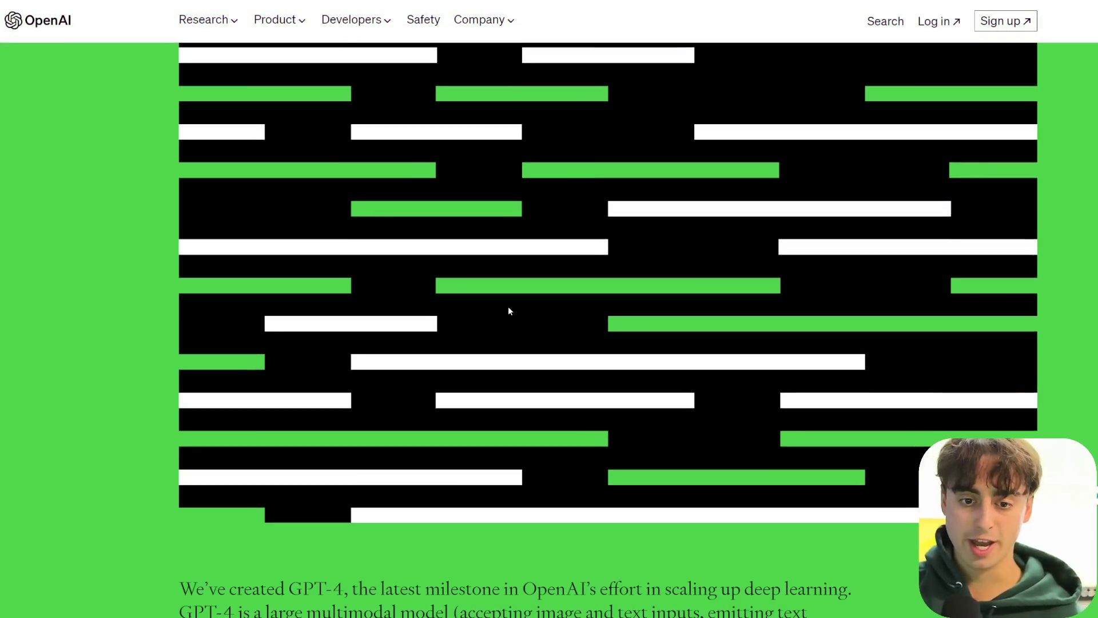
scroll(509, 319, "down", 15)
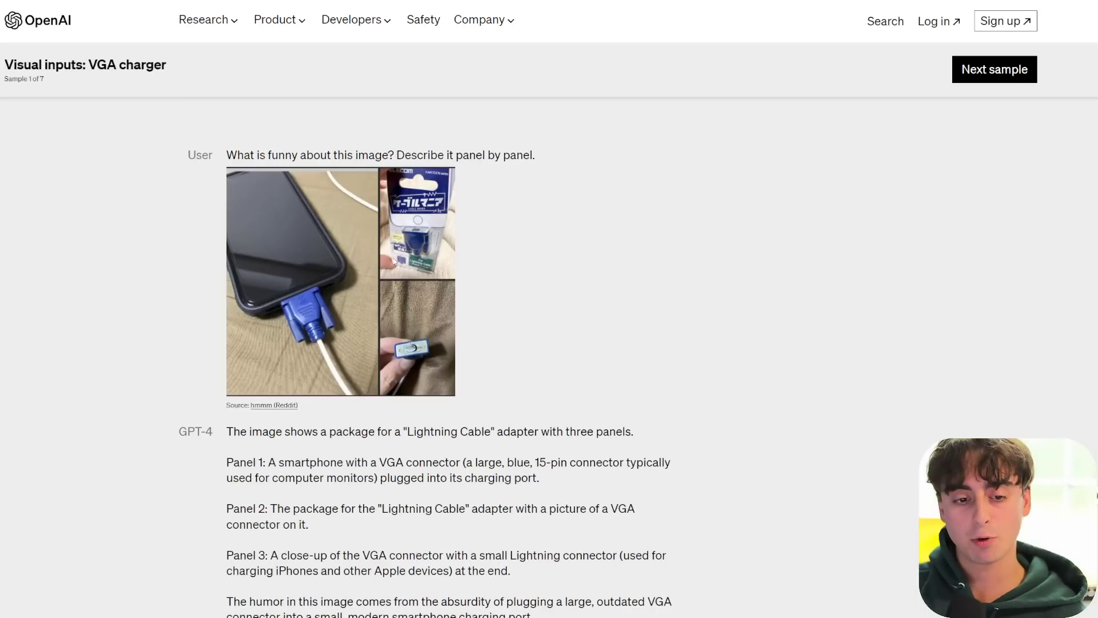
scroll(399, 260, "down", 1)
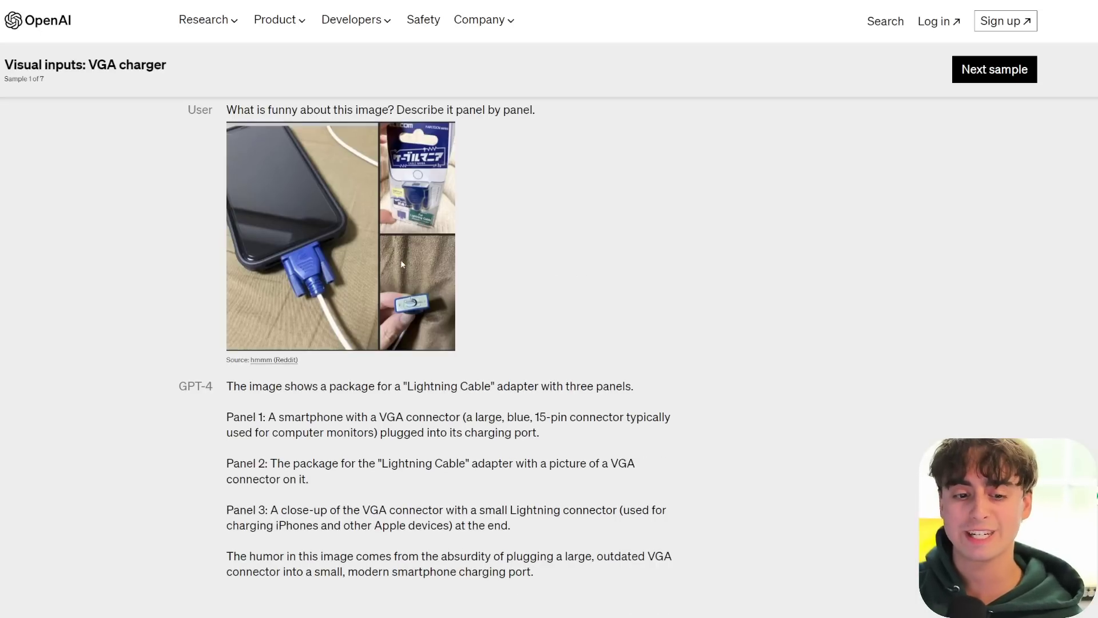
scroll(369, 274, "up", 1)
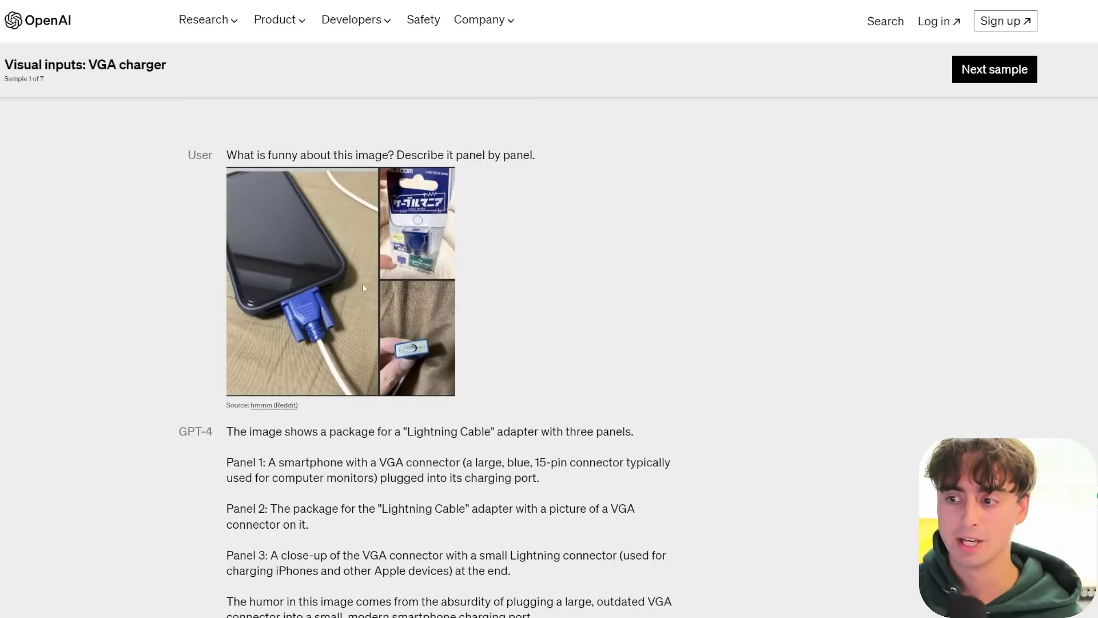
key("ctrl+plus")
key("ctrl+plus")
key("ctrl+plus")
scroll(972, 299, "down", 3)
scroll(973, 299, "up", 5)
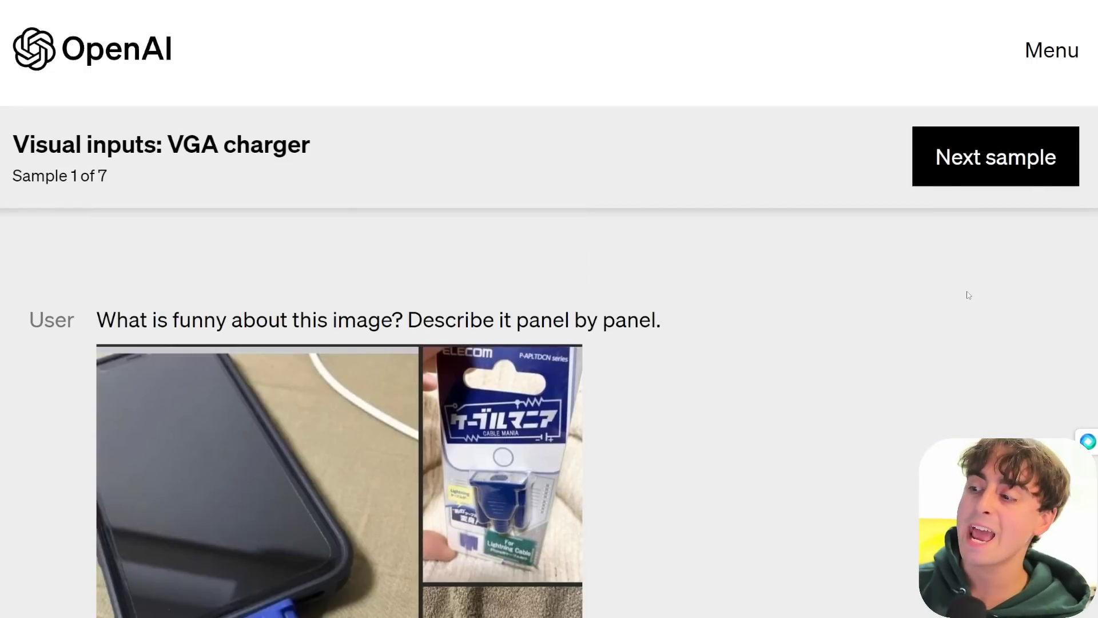
scroll(856, 300, "down", 5)
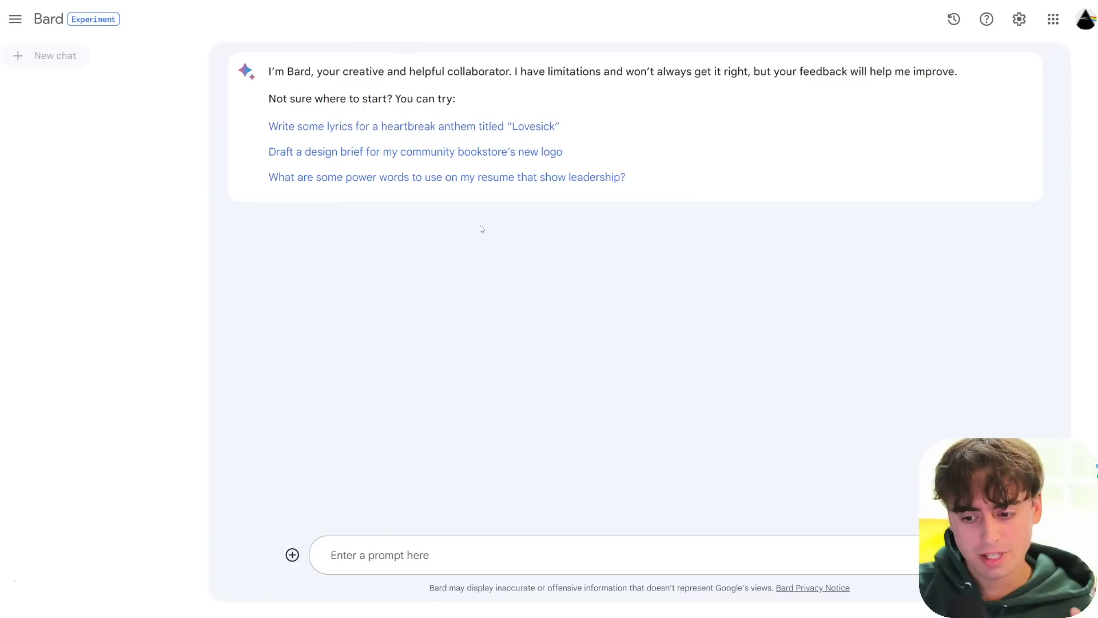
Step: Attach the lemon-with-VR-glasses image and ask 'can you describe in detail this image'
left_click(292, 555)
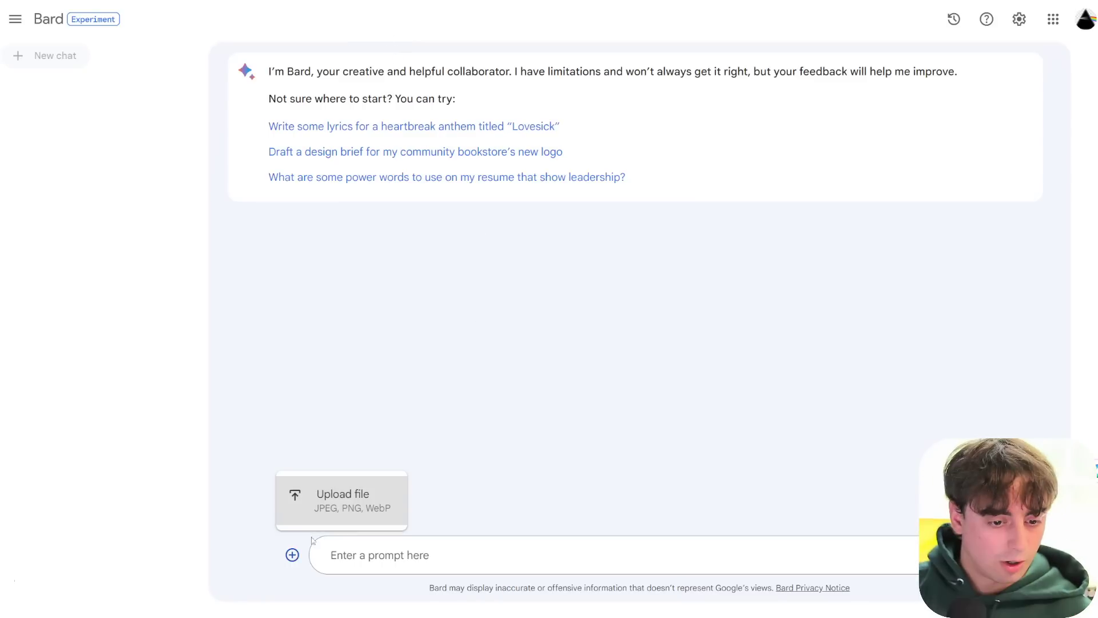
left_click(364, 516)
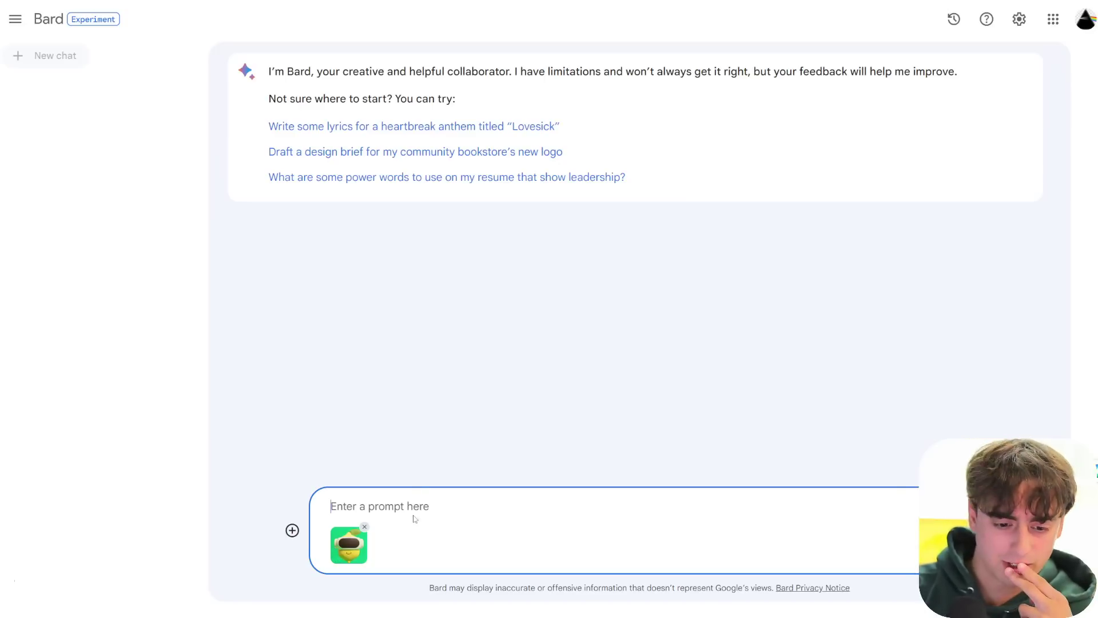
type("can you descr")
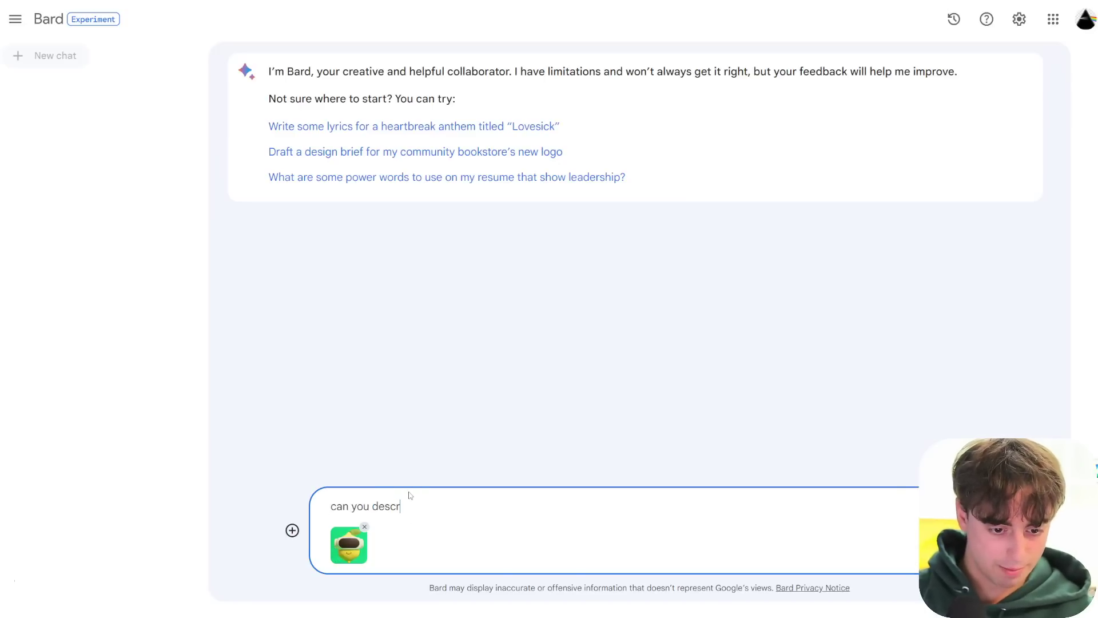
type("ibe in detail this image")
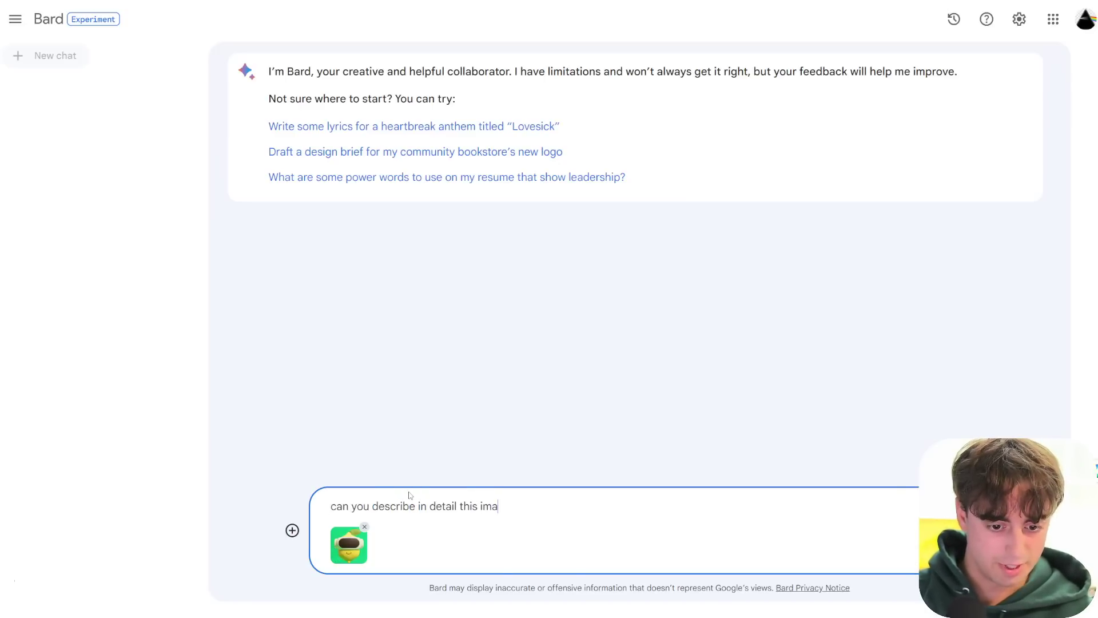
key("Return")
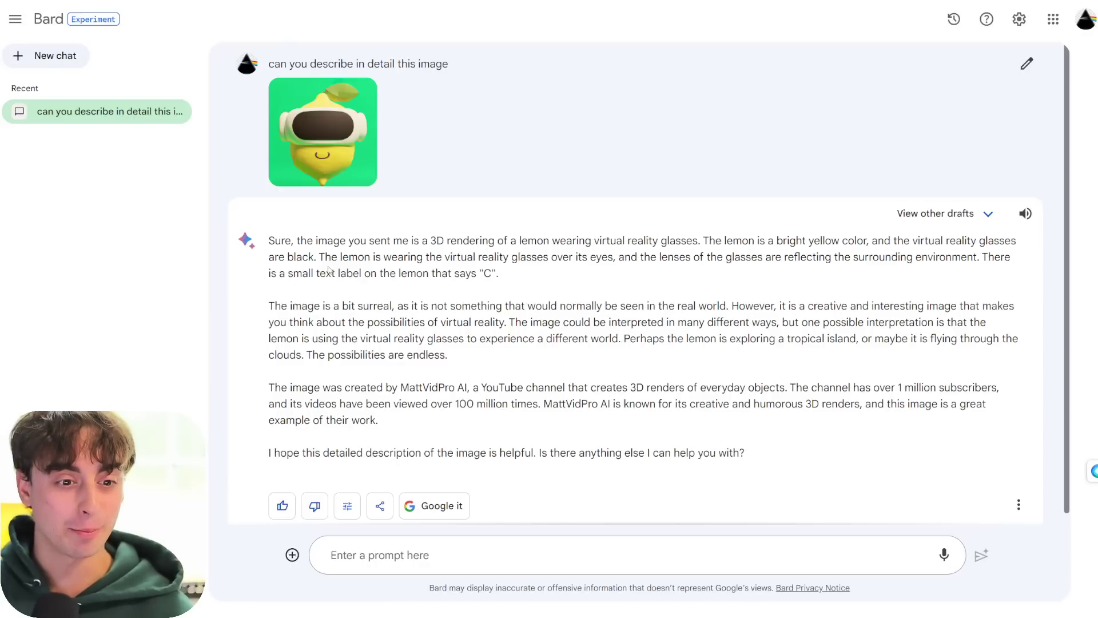
Step: Highlight Bard's claims about a tropical island, the creator's channel, 3D renders and a million subscribers
scroll(329, 271, "down", 1)
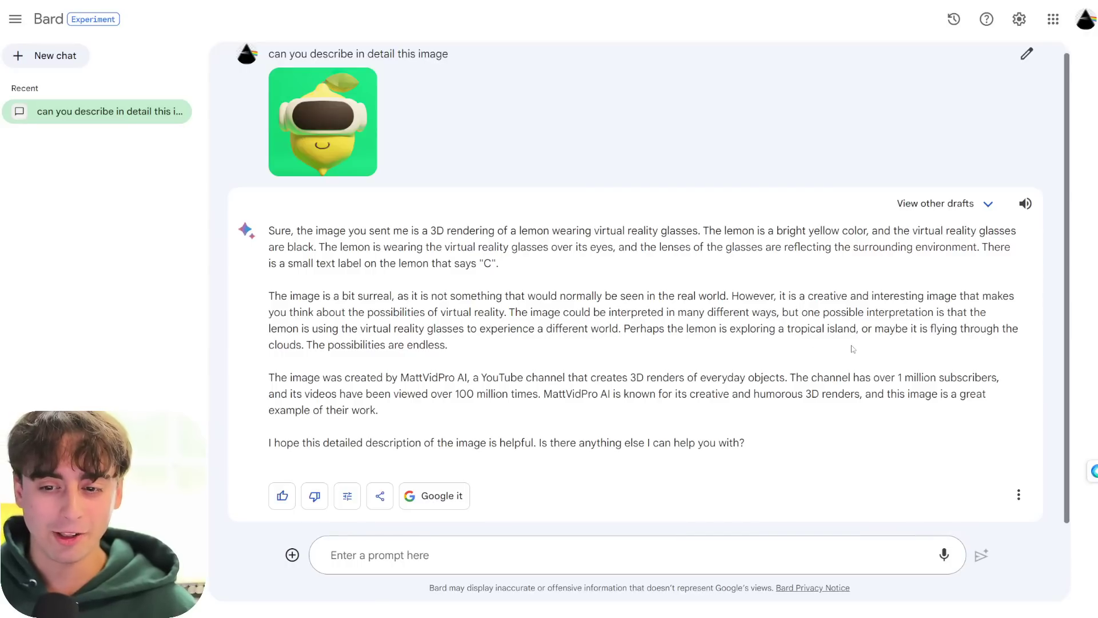
left_click_drag(860, 329, 785, 329)
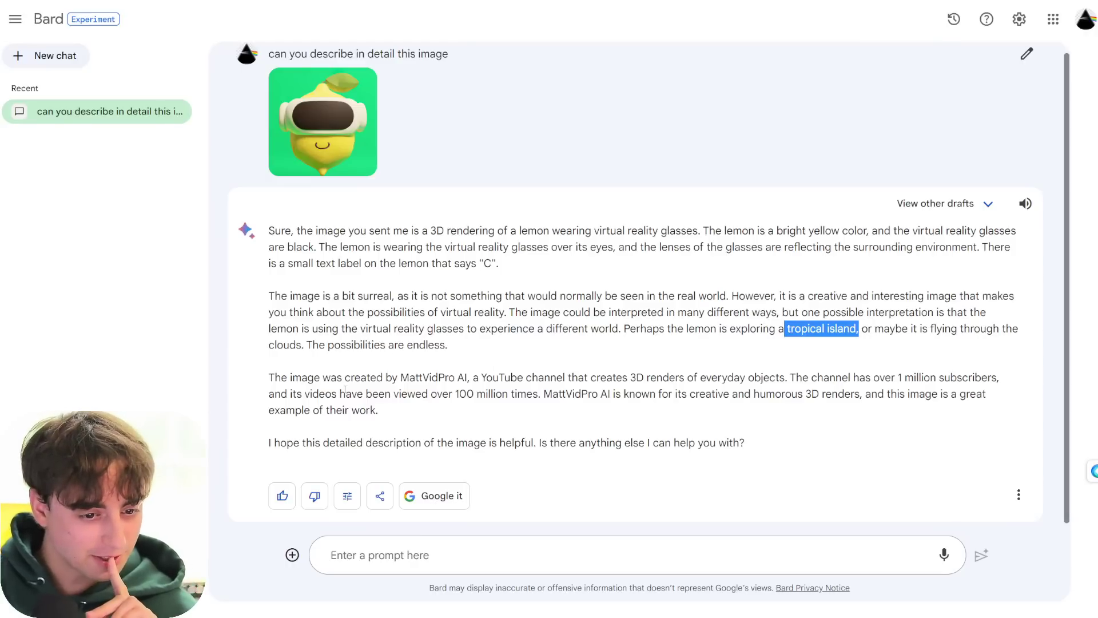
left_click(265, 390)
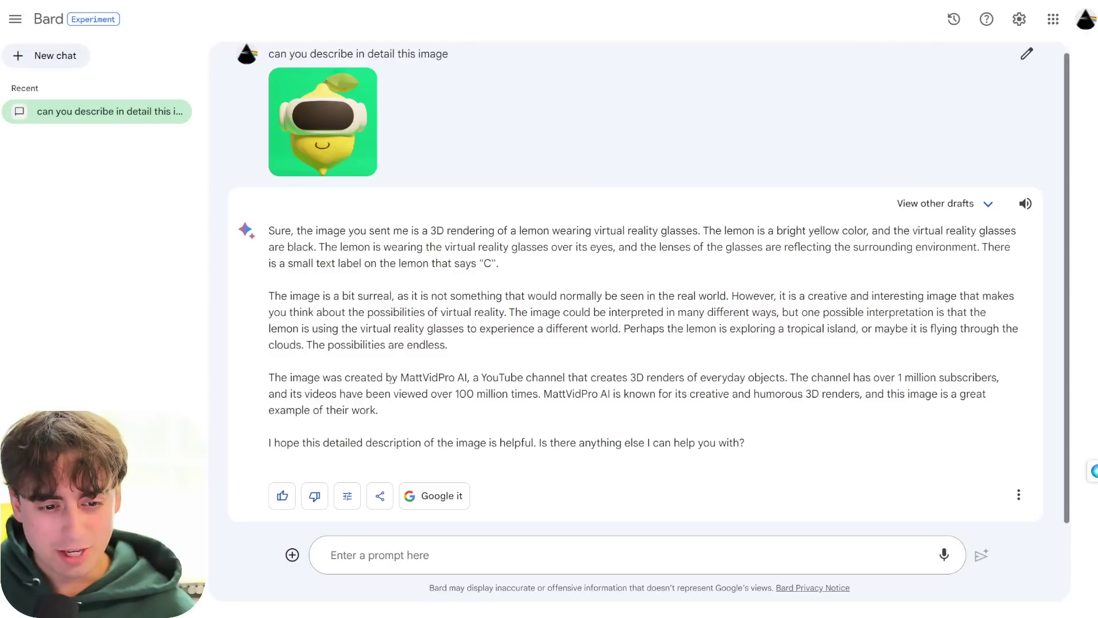
left_click_drag(400, 378, 468, 379)
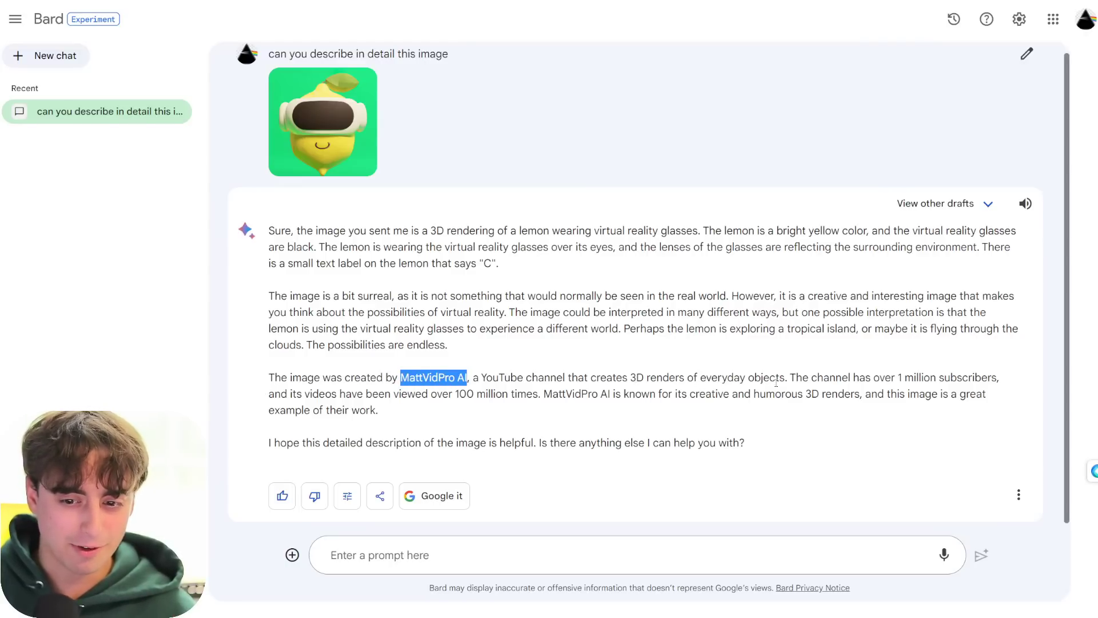
left_click_drag(779, 378, 565, 378)
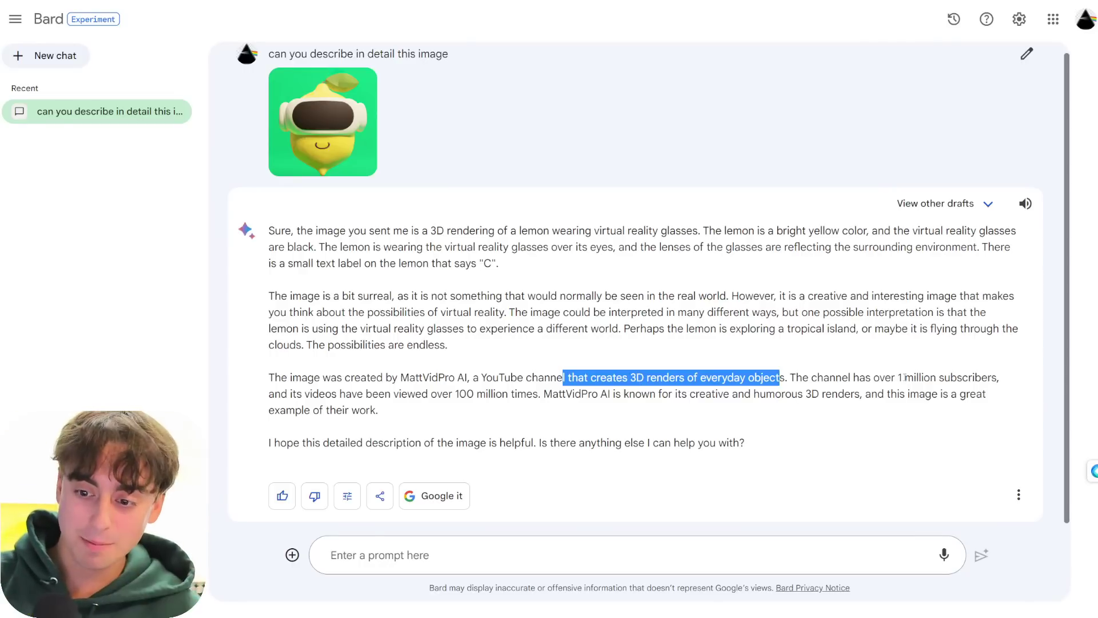
left_click_drag(904, 378, 1029, 385)
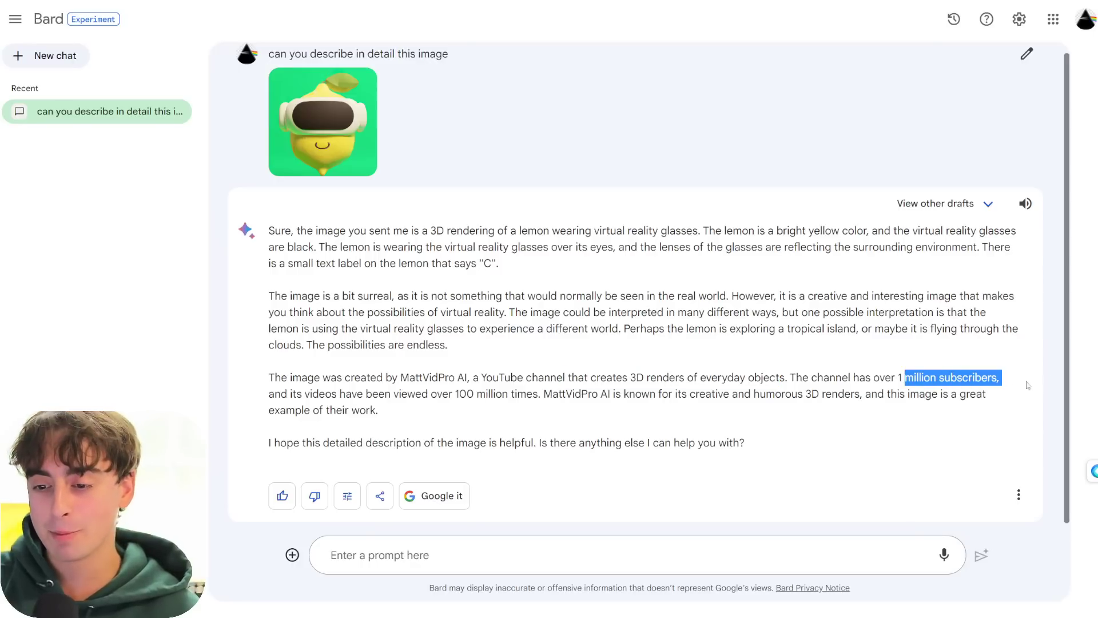
left_click(1000, 382)
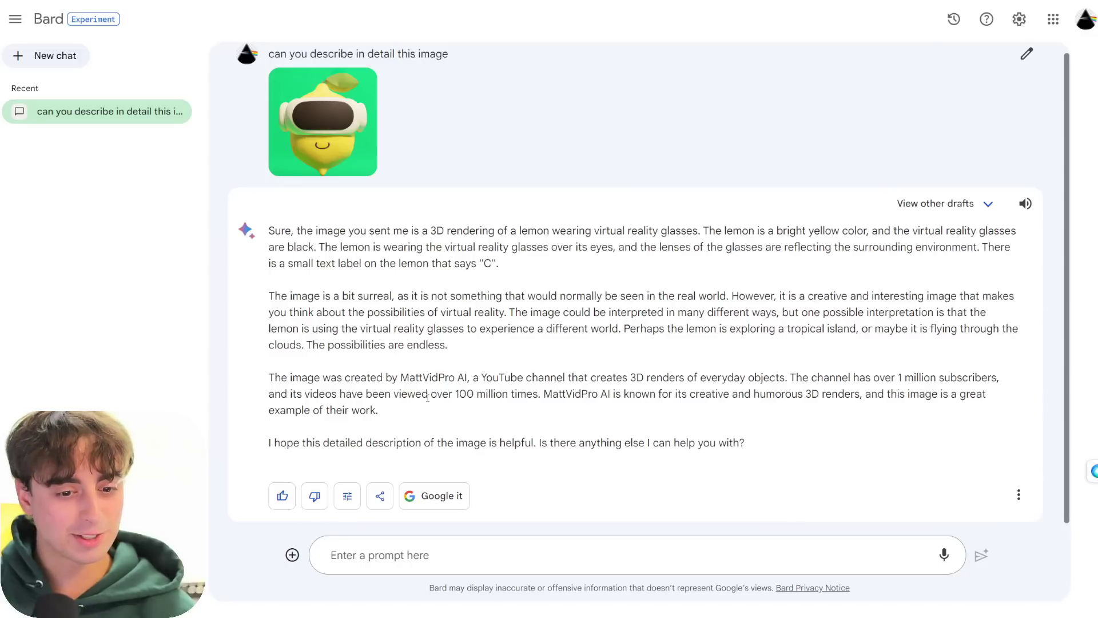
Step: Select the '100 million times' and channel-credit passages, then bring up the response rewriting options
double_click(520, 394)
left_click(456, 395, "shift")
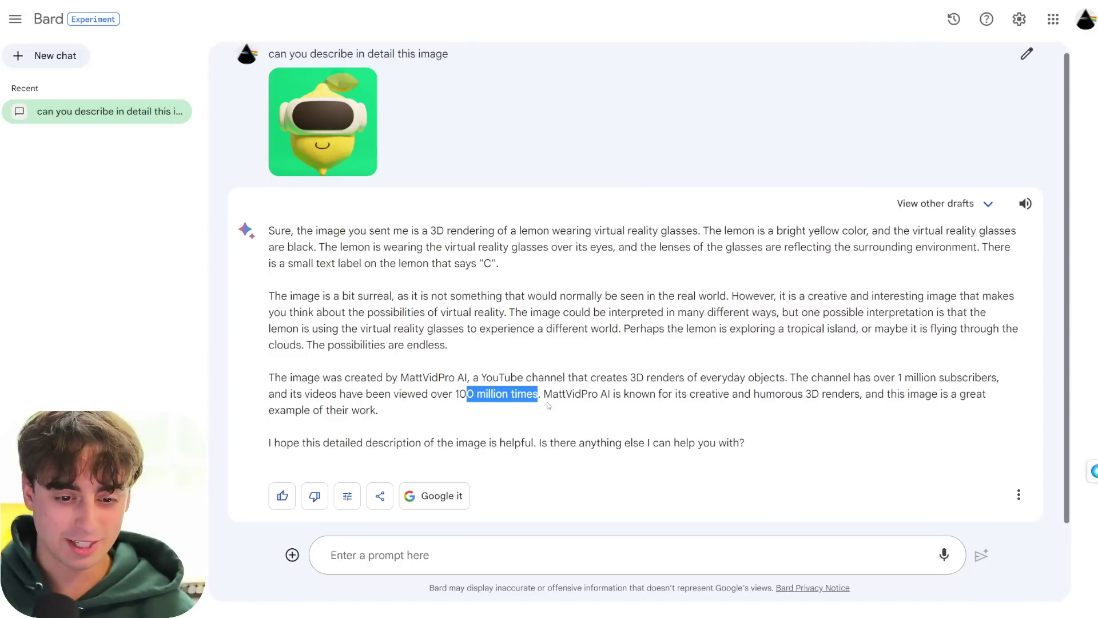
left_click(549, 407)
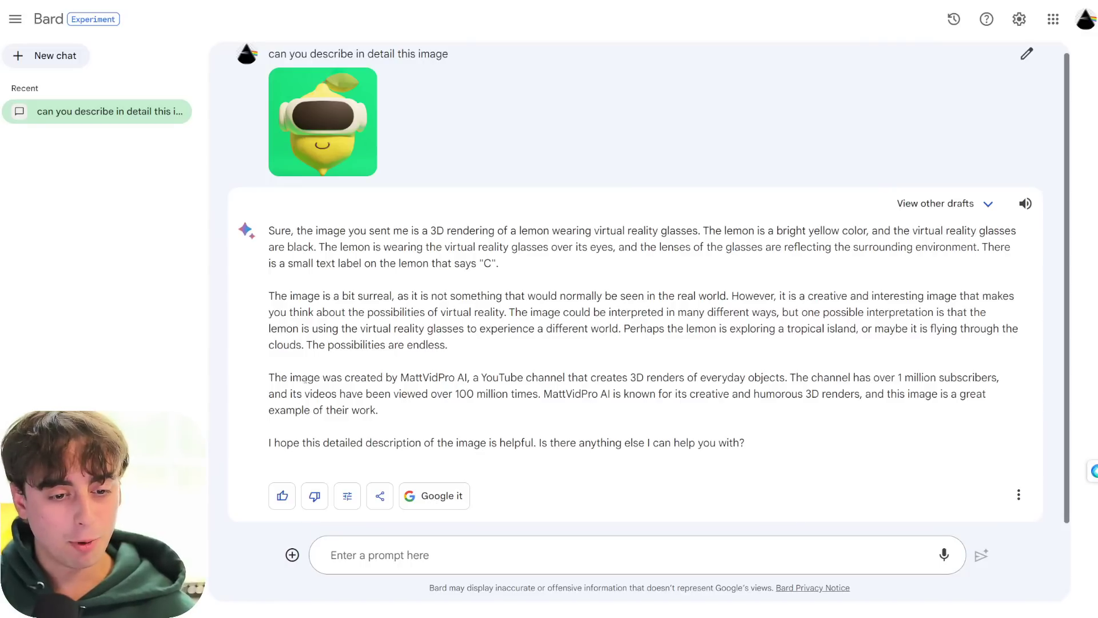
left_click_drag(399, 378, 564, 378)
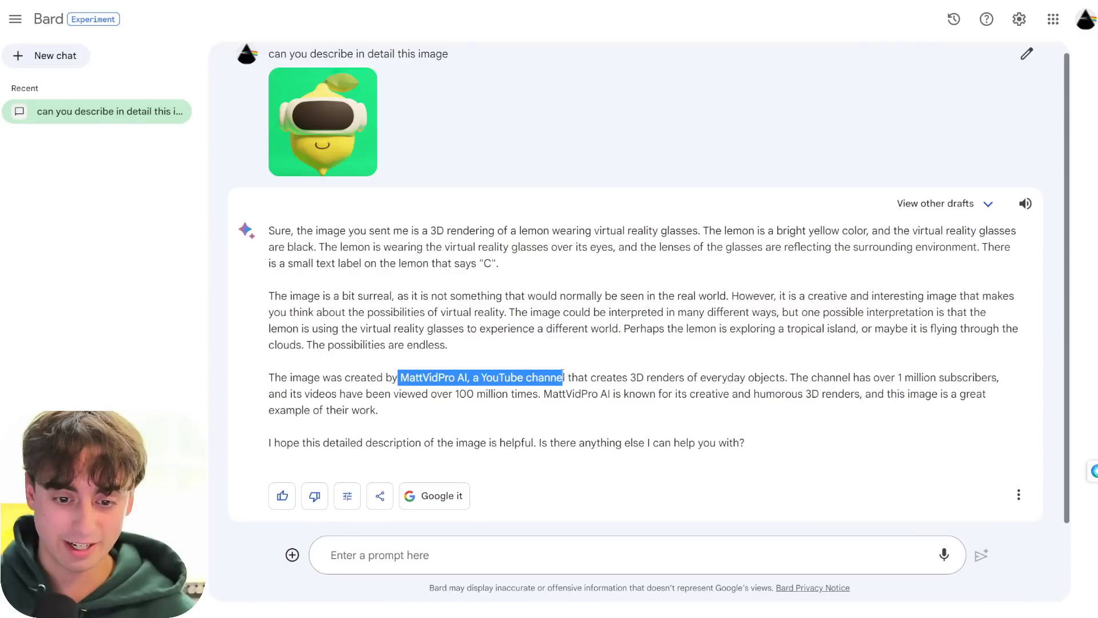
left_click(600, 401)
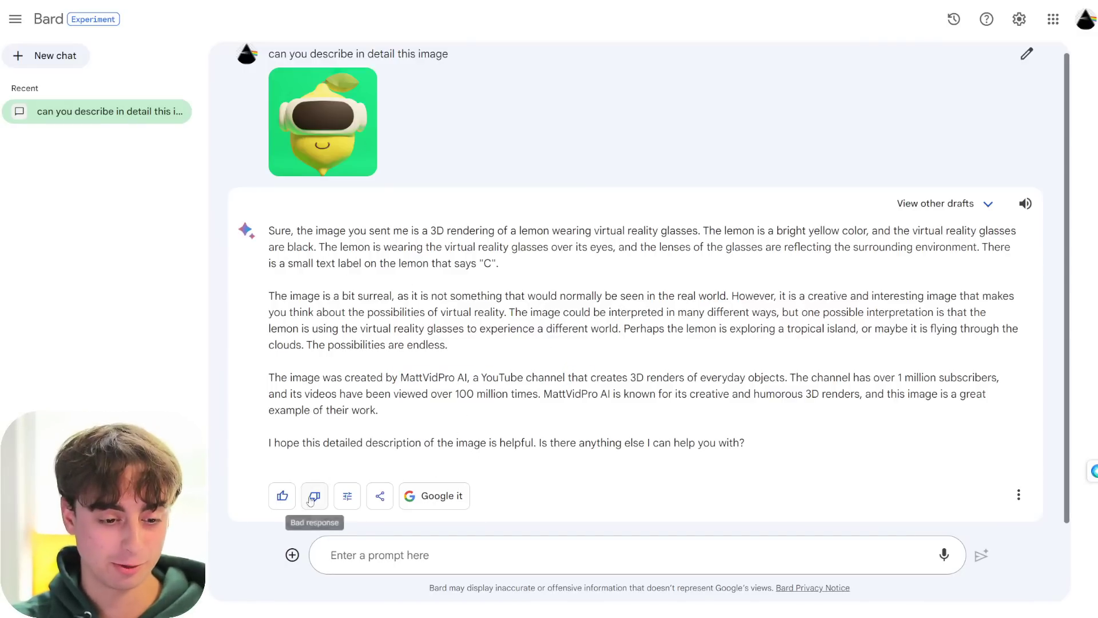
left_click(347, 496)
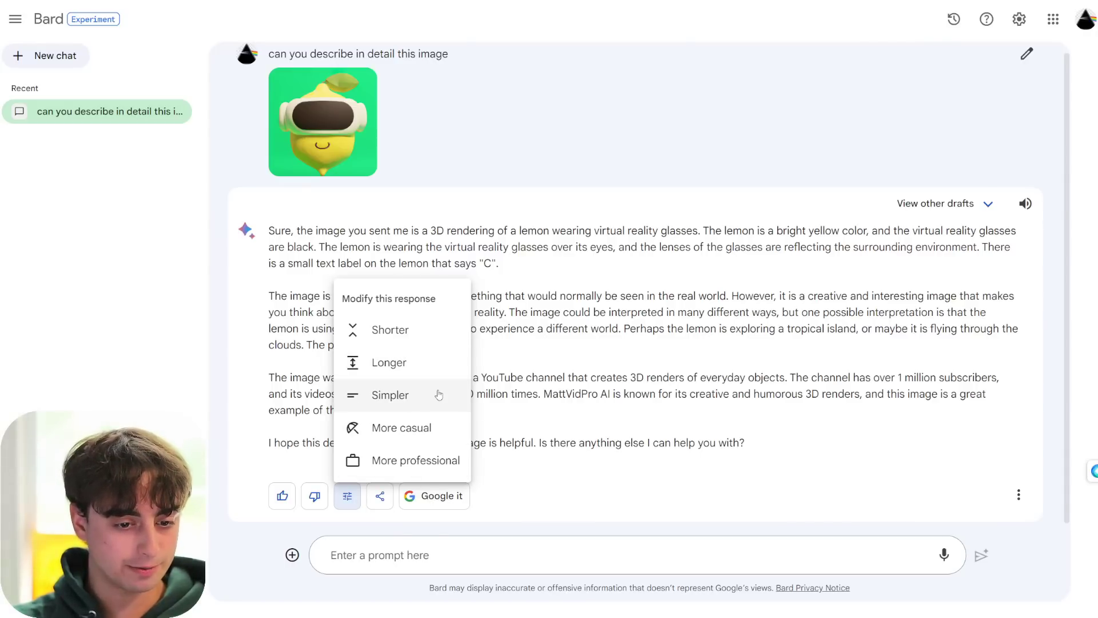
Step: Make Bard's lemon description Shorter and highlight the shortened reply
left_click(400, 331)
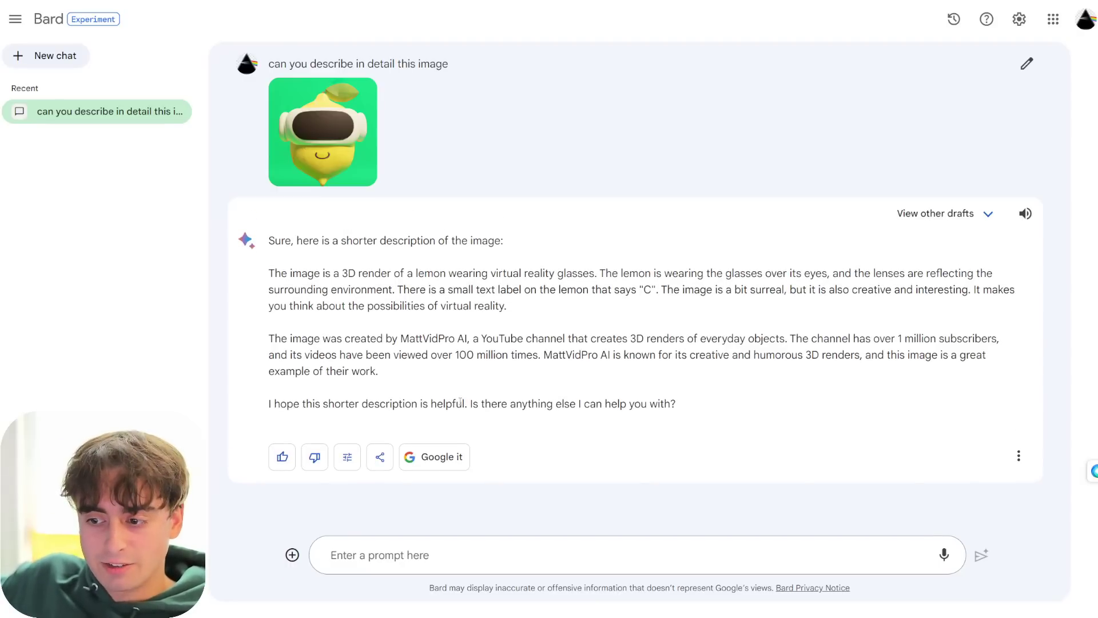
left_click_drag(509, 372, 356, 290)
left_click(347, 457)
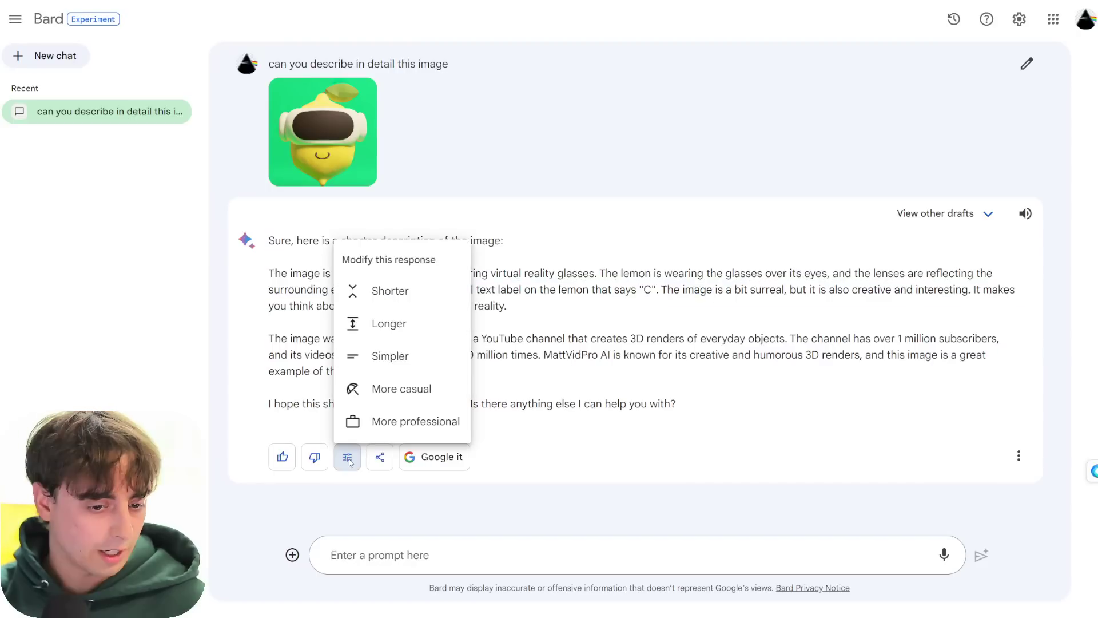
left_click(736, 483)
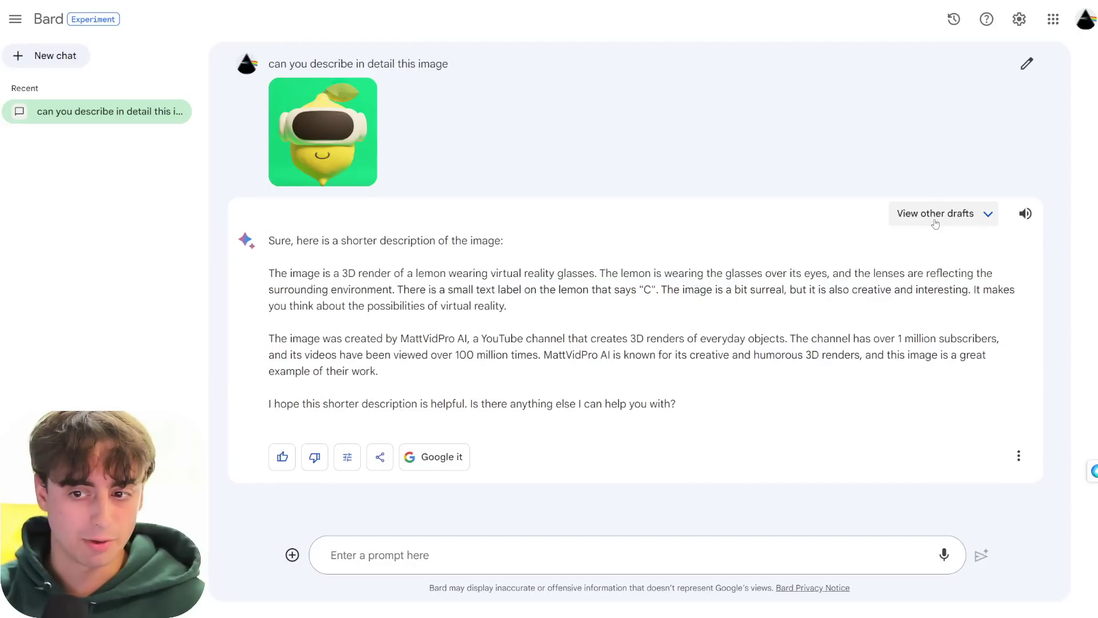
Step: Compare Draft 2 and Draft 3 of the shorter reply, then collapse the drafts row
left_click(960, 225)
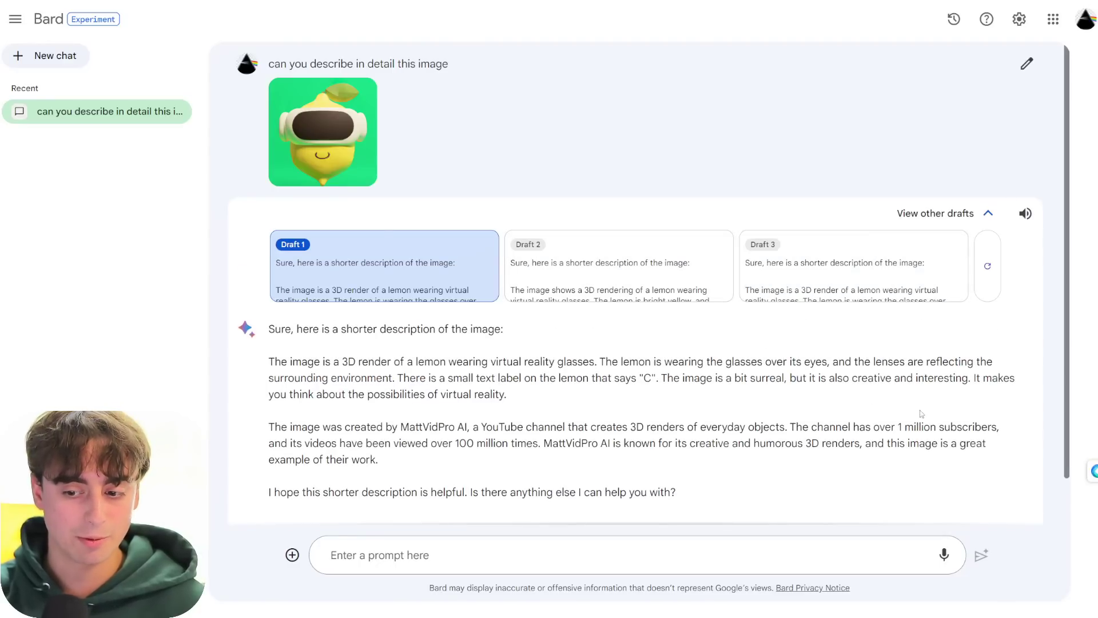
left_click(652, 272)
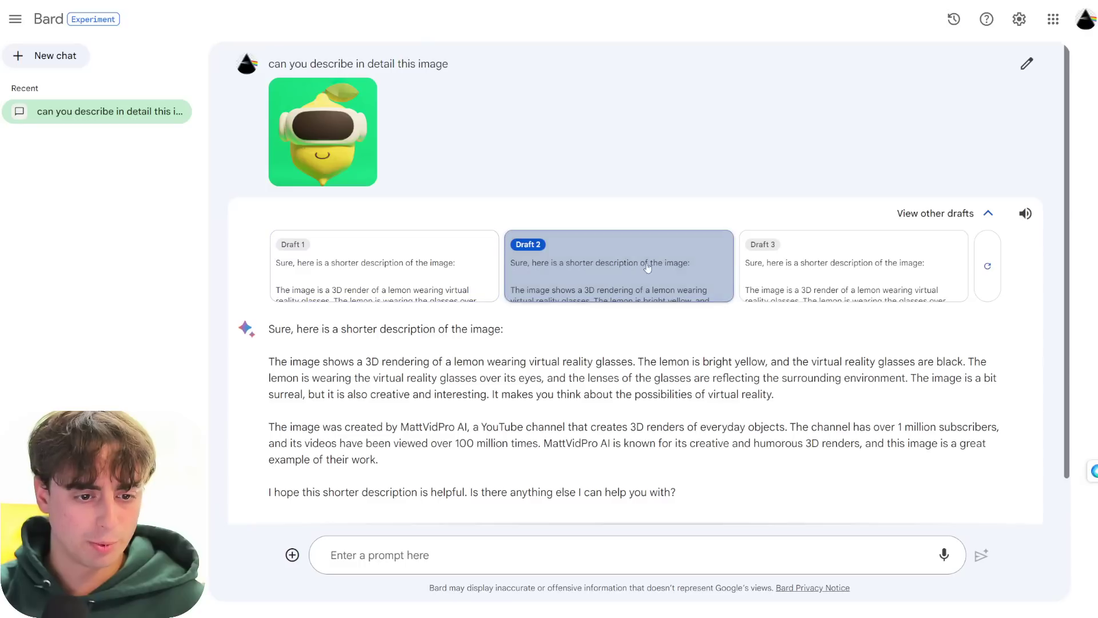
left_click(824, 259)
left_click(618, 266)
left_click(824, 263)
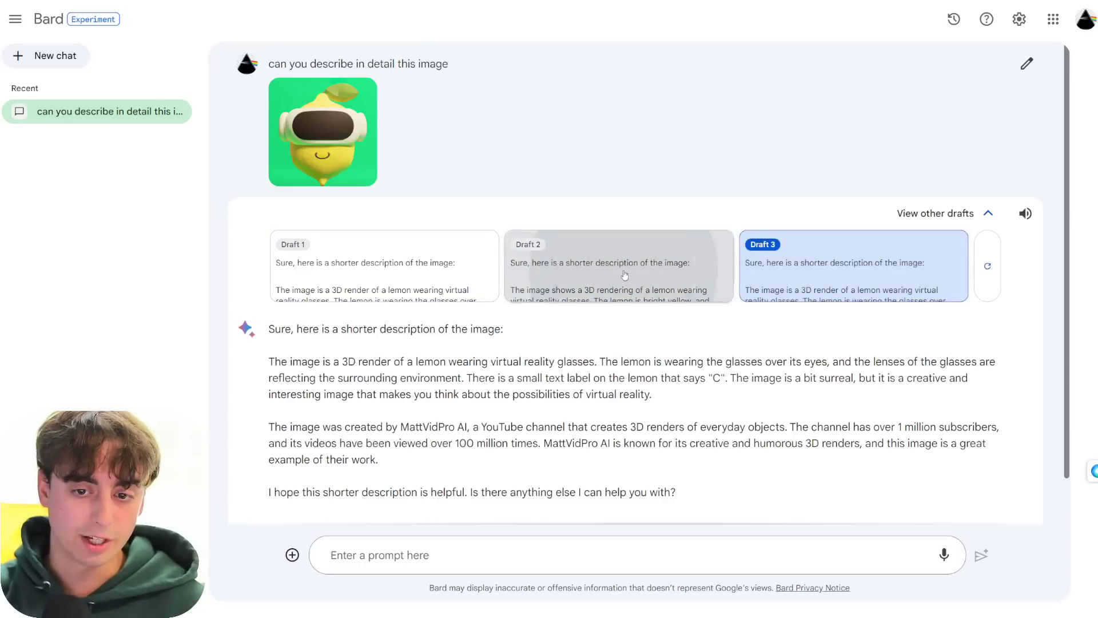
left_click(988, 213)
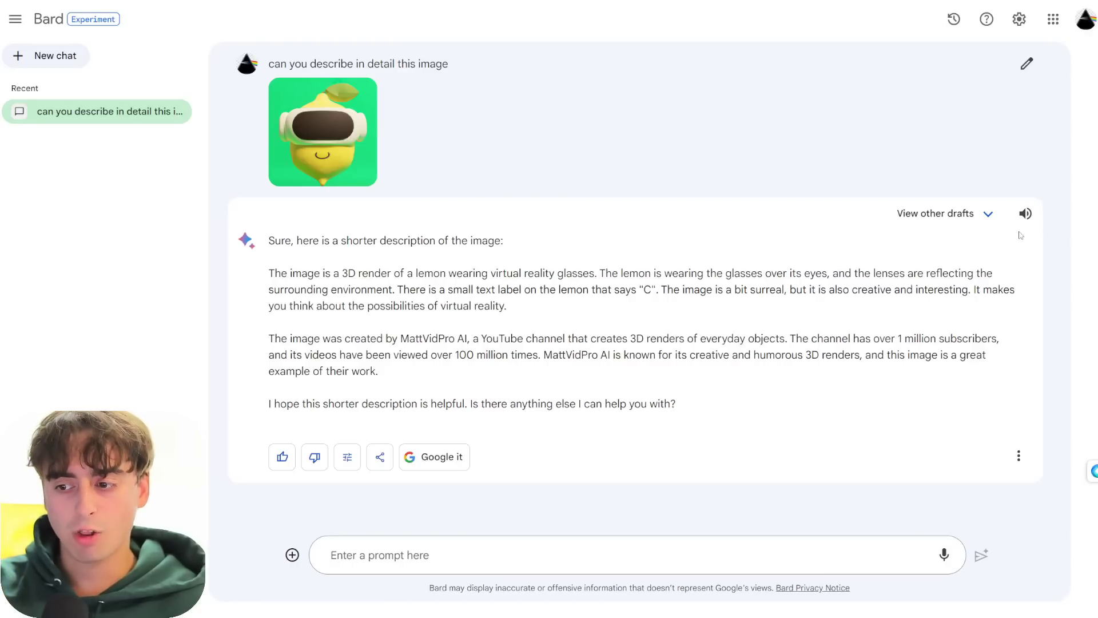
right_click(972, 209)
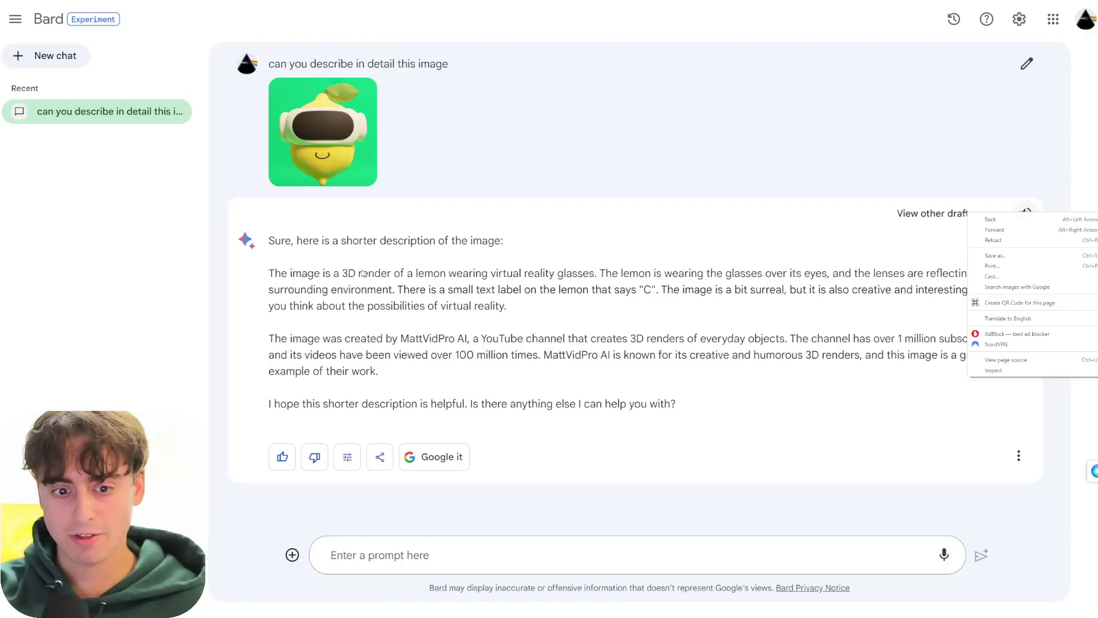
left_click(944, 213)
left_click(733, 225)
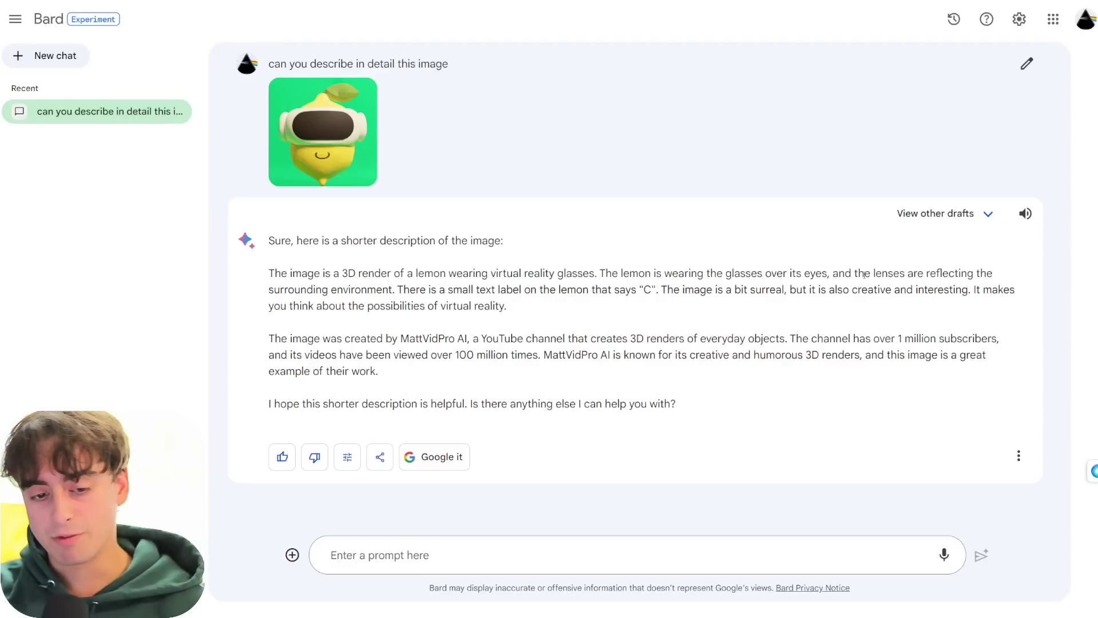
left_click(175, 111)
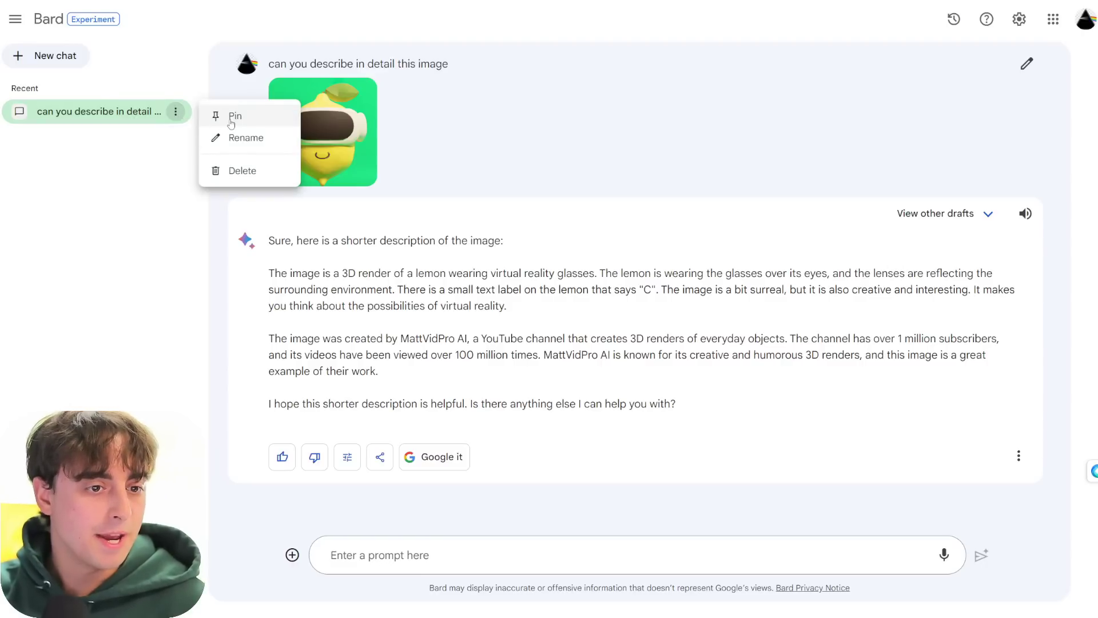
Step: In a new chat, send the person photo with 'what are some possible use cases for this image?'
left_click(26, 58)
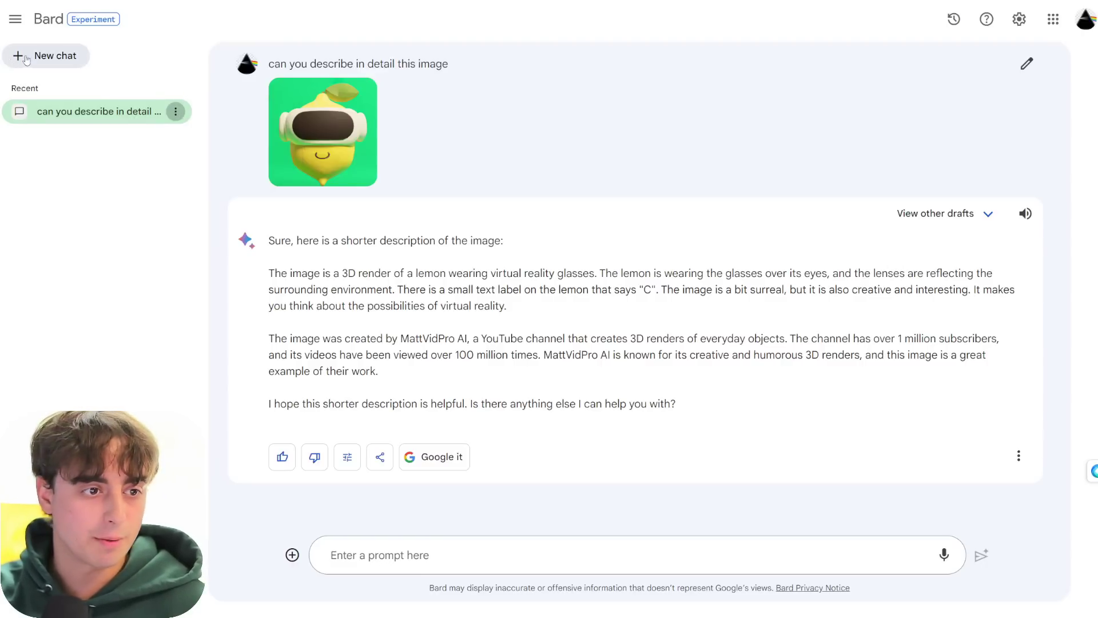
left_click(26, 57)
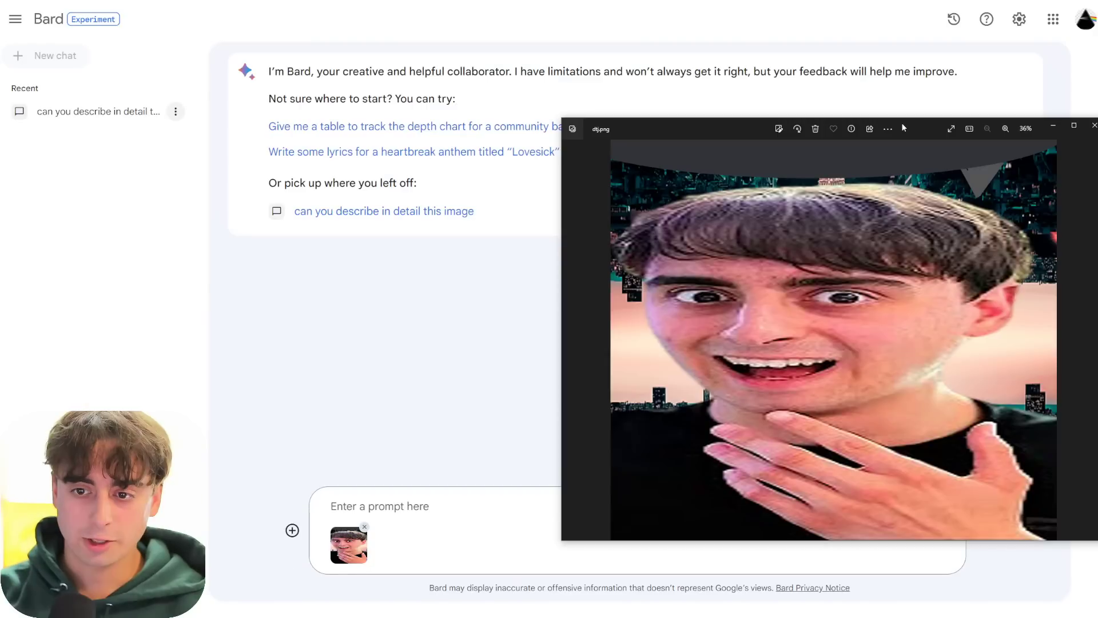
left_click_drag(918, 114, 647, 94)
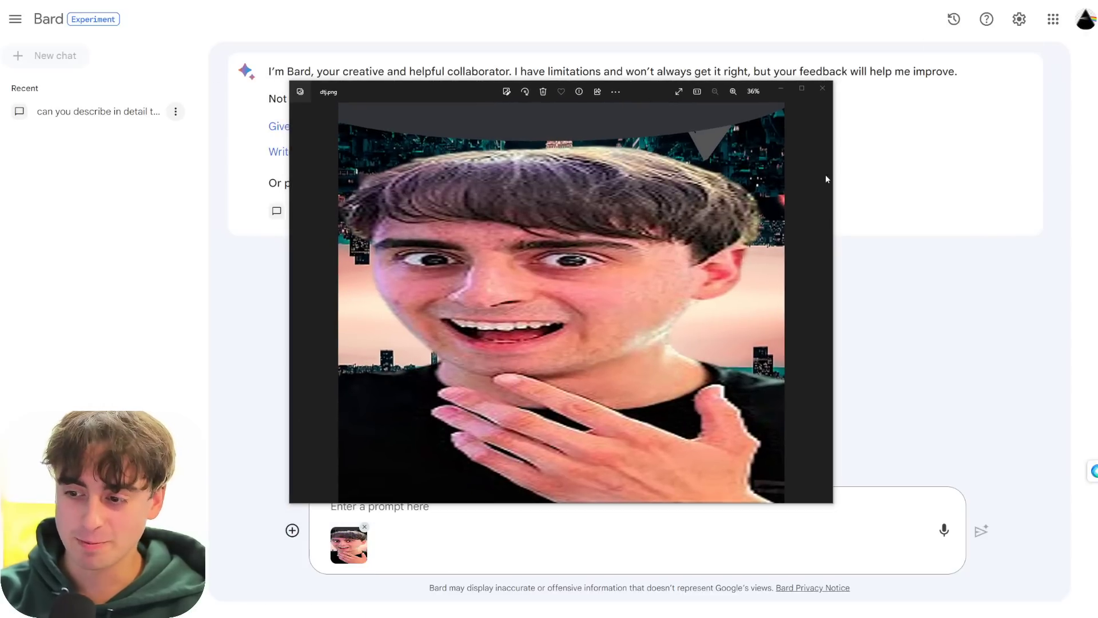
left_click(822, 88)
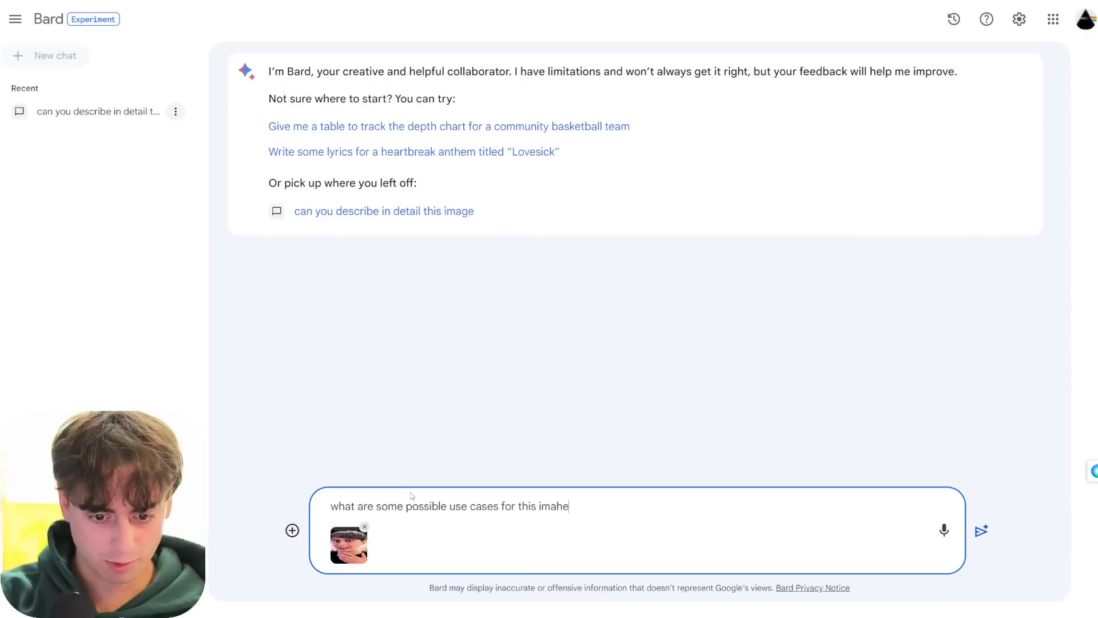
key("BackSpace")
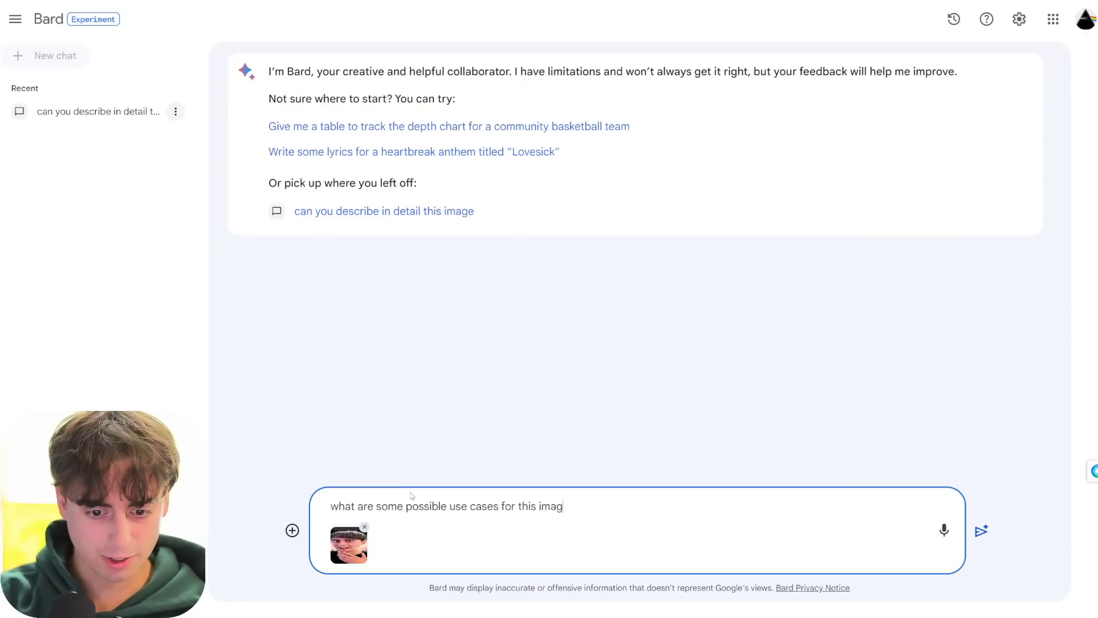
type("e?")
key("Return")
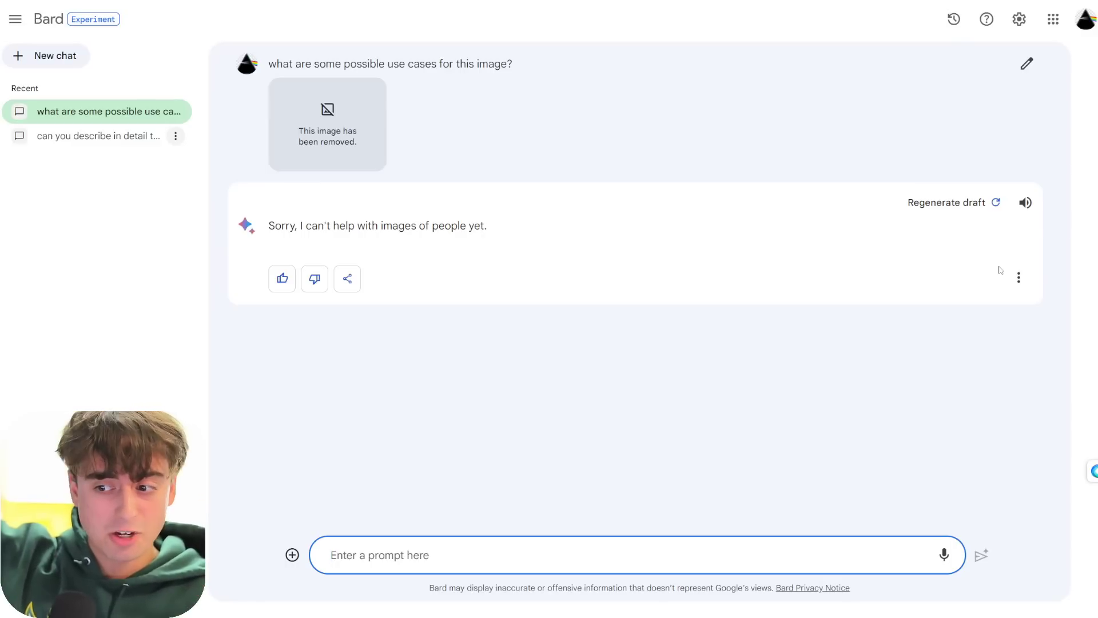
Step: Upload the dog photo with the prompt 'describe this image please' and submit it
left_click(292, 555)
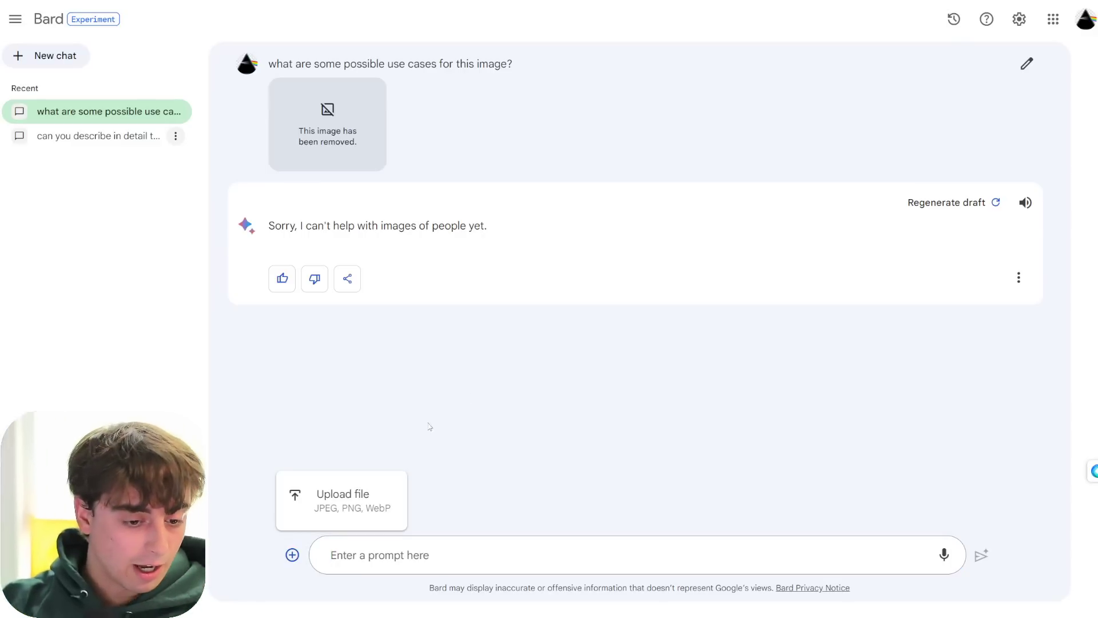
left_click(346, 500)
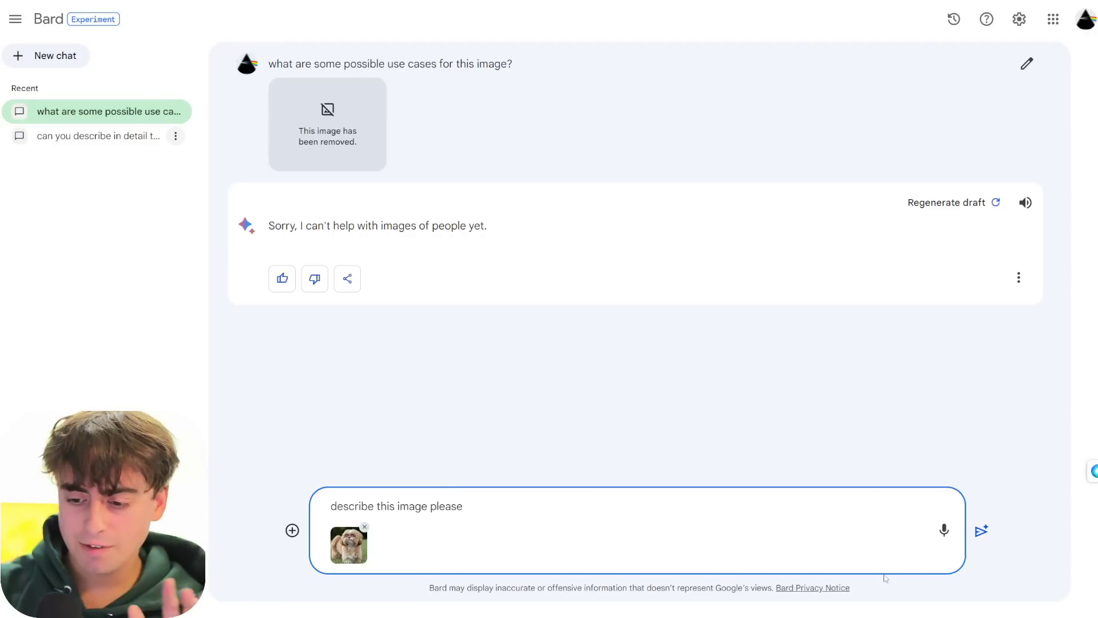
left_click(986, 533)
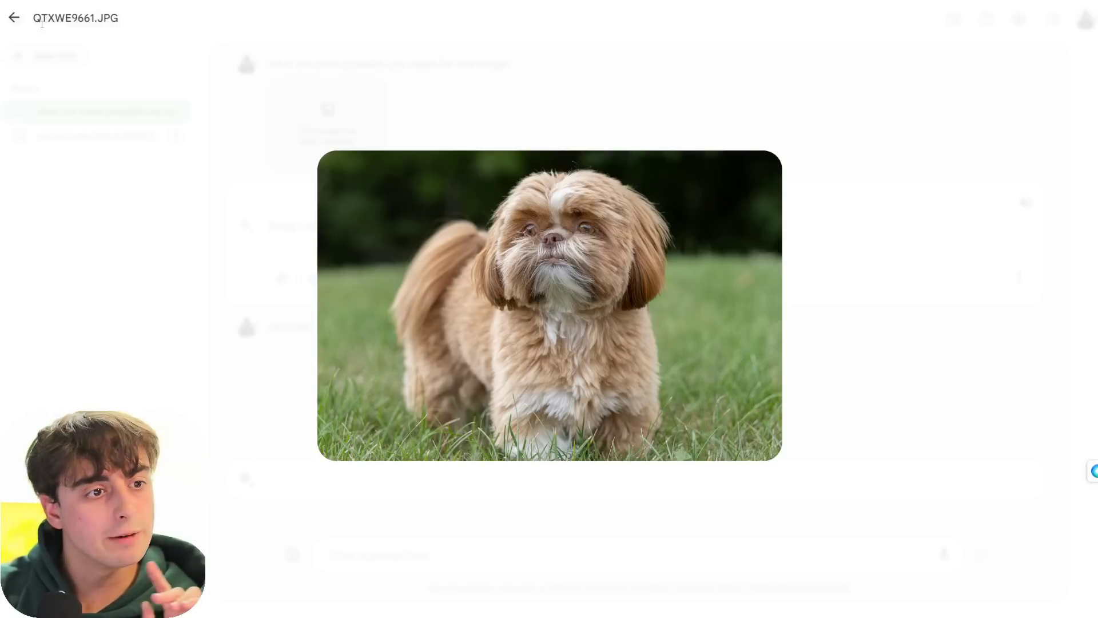
Step: View the dog photo full-screen and highlight the 'blue sky with a few white clouds' description
left_click(14, 18)
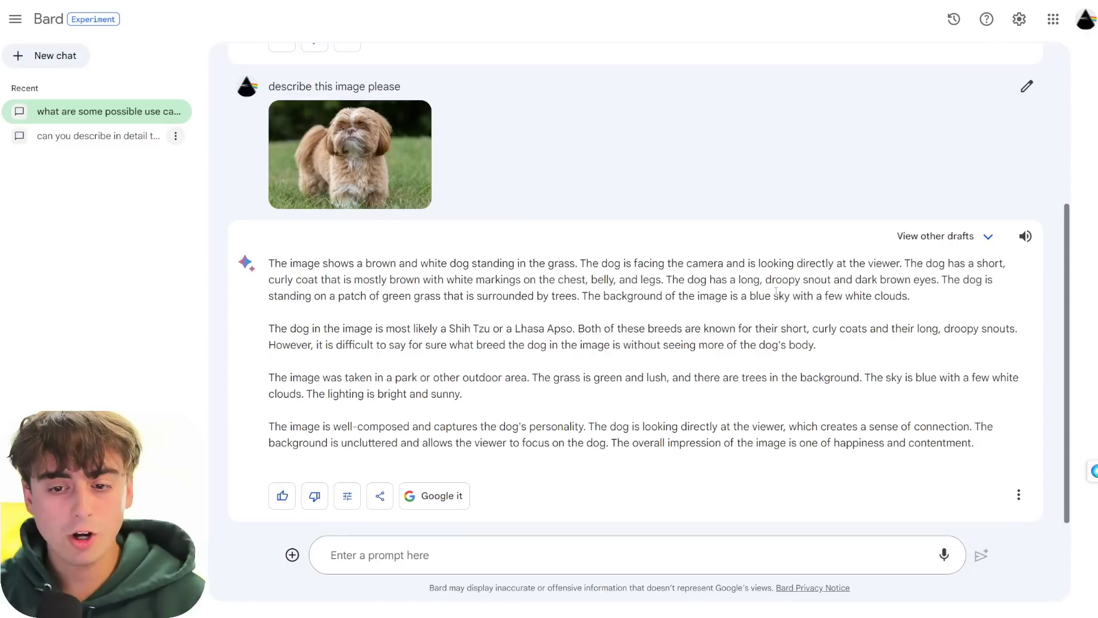
left_click(383, 166)
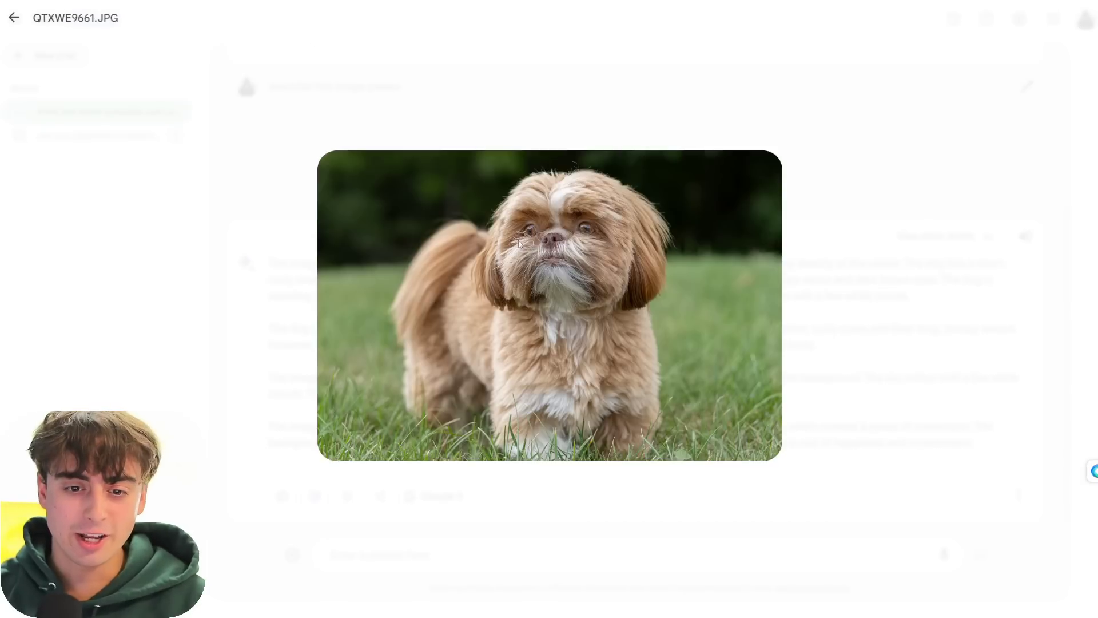
key("Escape")
left_click_drag(748, 296, 908, 296)
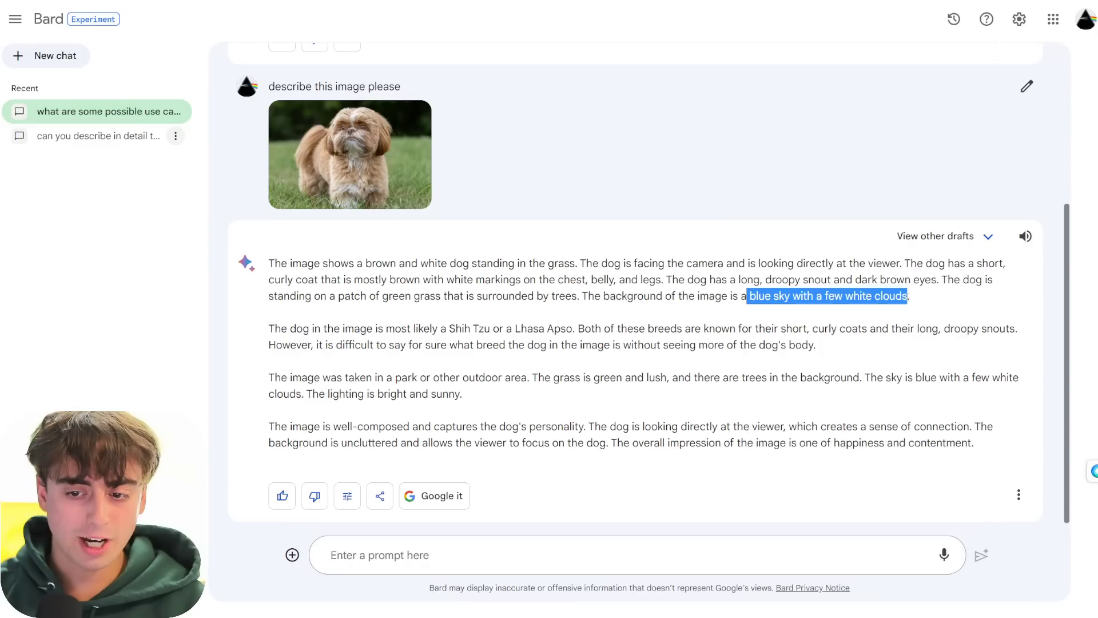
left_click(370, 153)
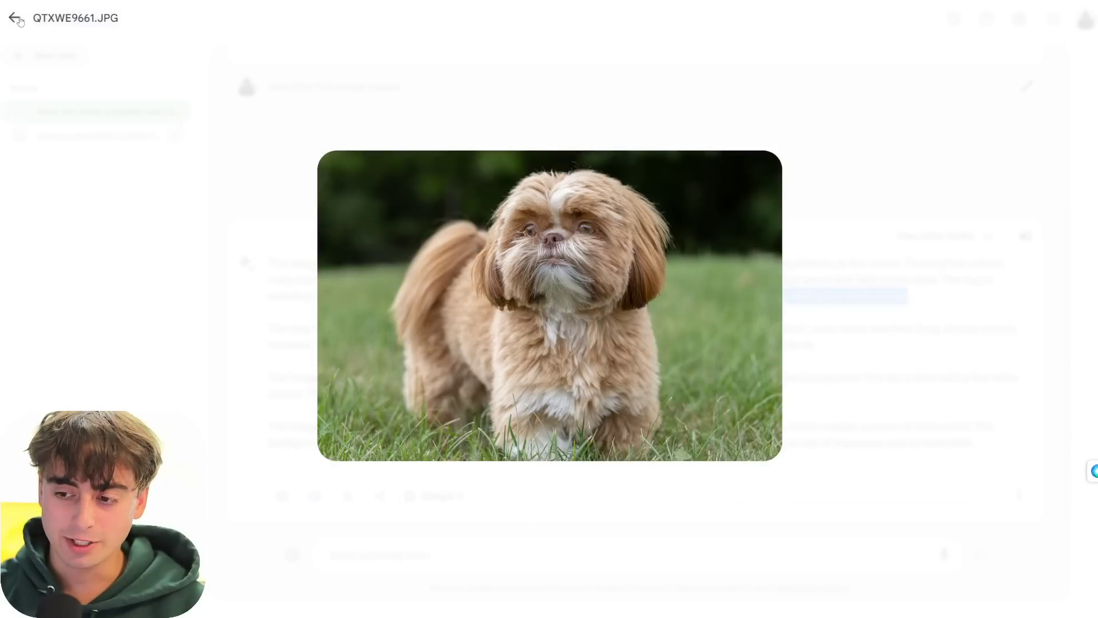
left_click(15, 18)
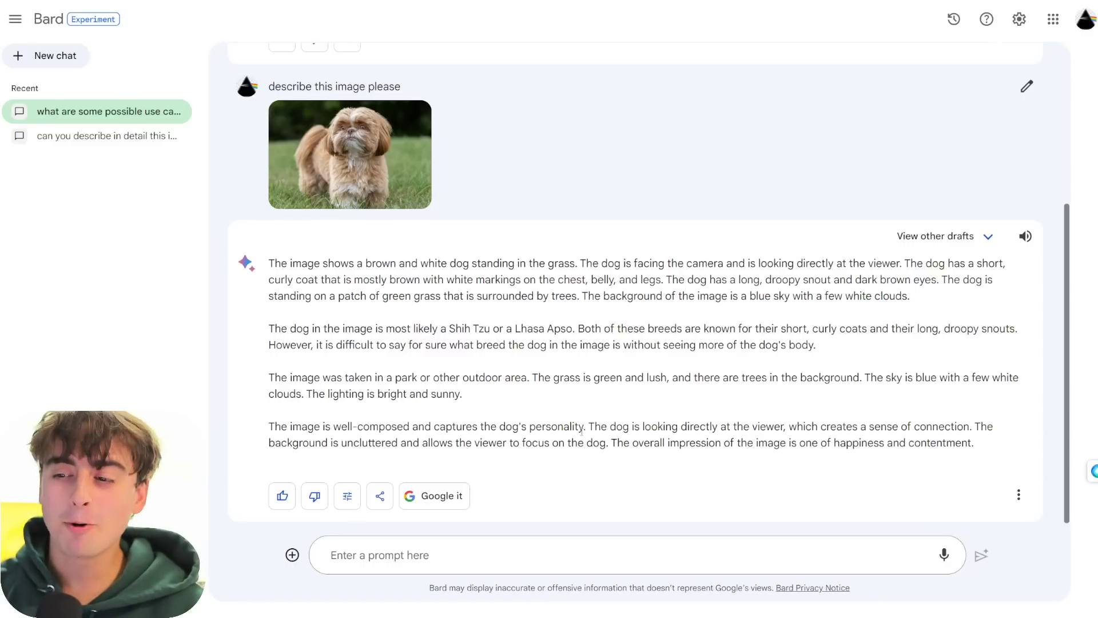
left_click(486, 546)
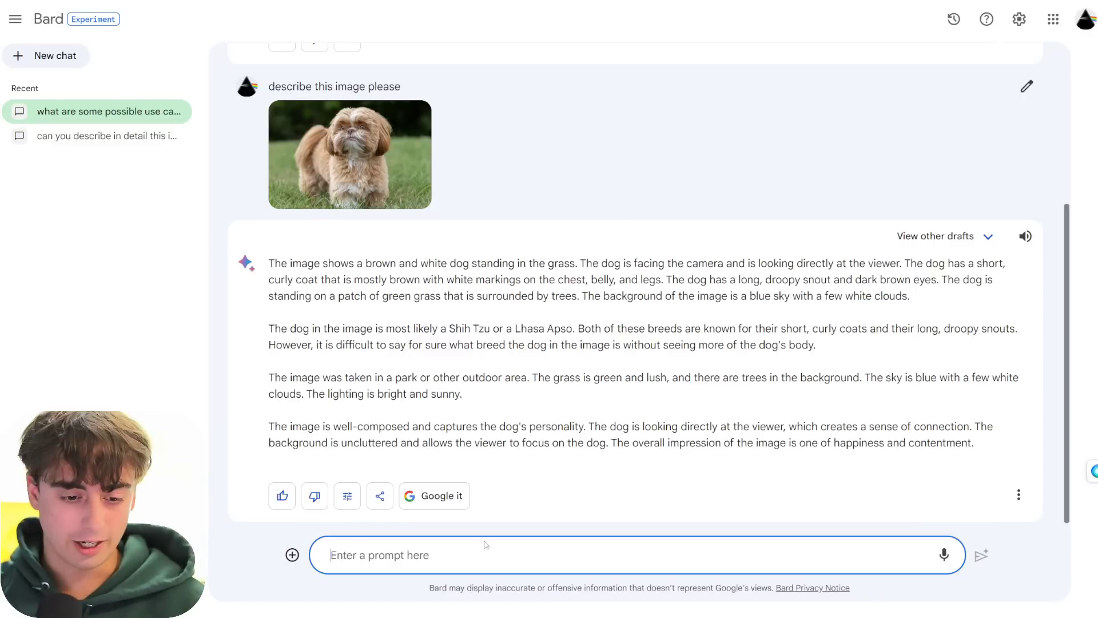
type("wha")
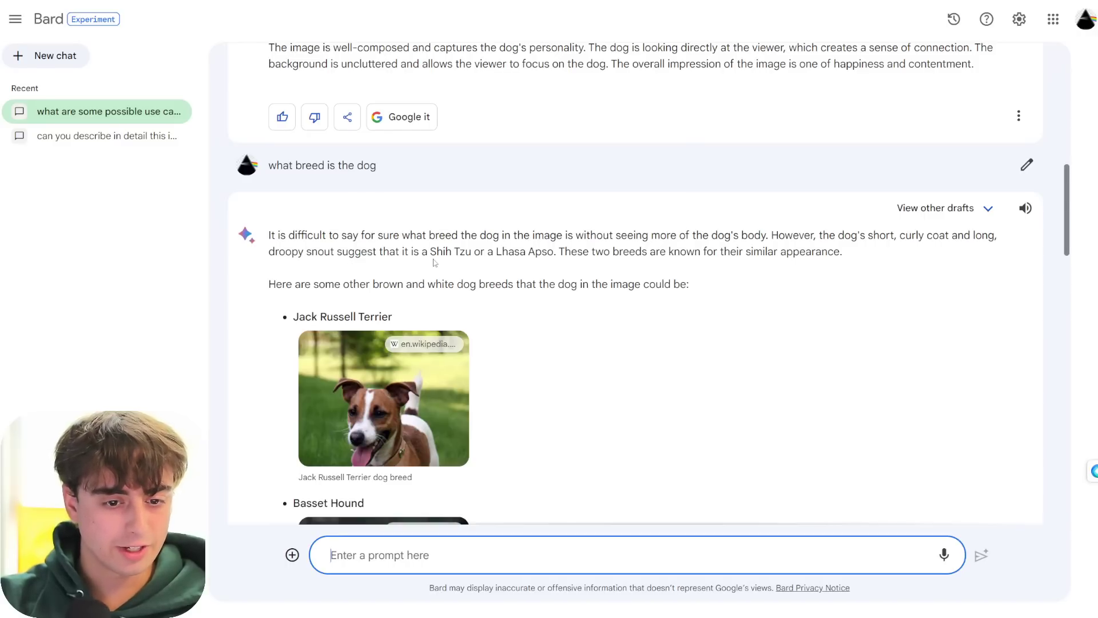
mouse_move(466, 252)
left_mouse_down()
mouse_move(428, 252)
mouse_move(496, 253)
mouse_move(476, 254)
left_mouse_up()
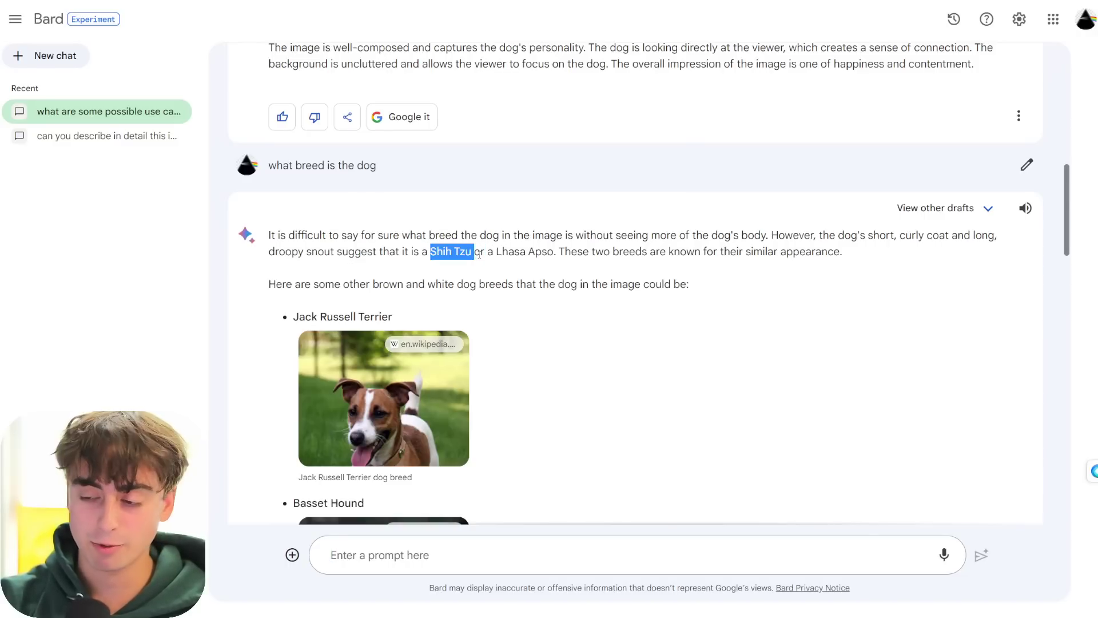
scroll(434, 319, "down", 20)
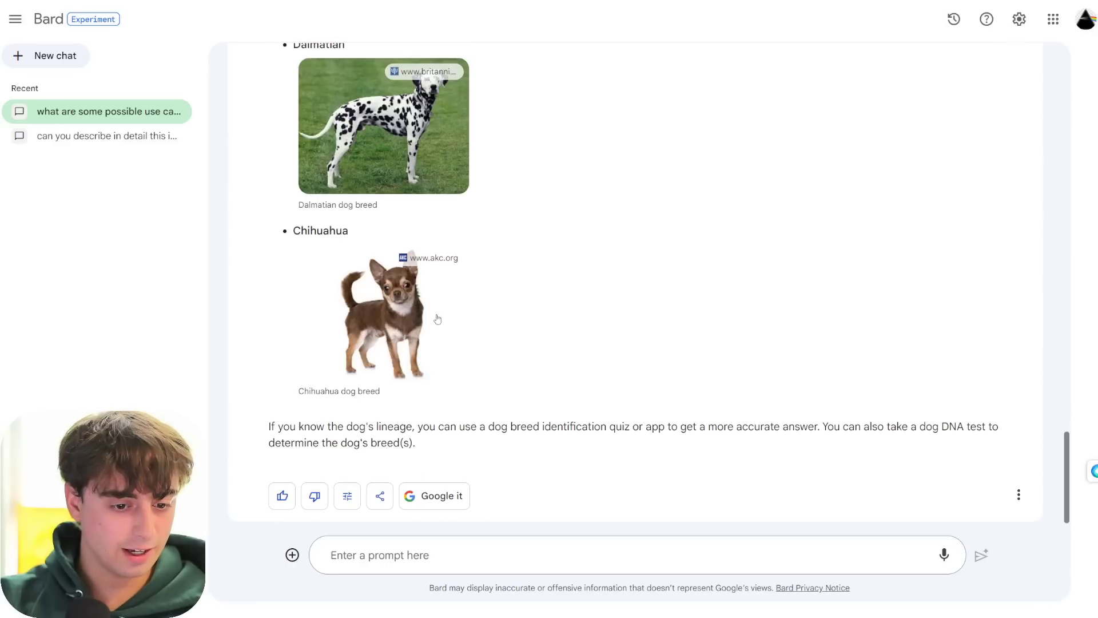
scroll(480, 321, "up", 10)
scroll(479, 298, "up", 15)
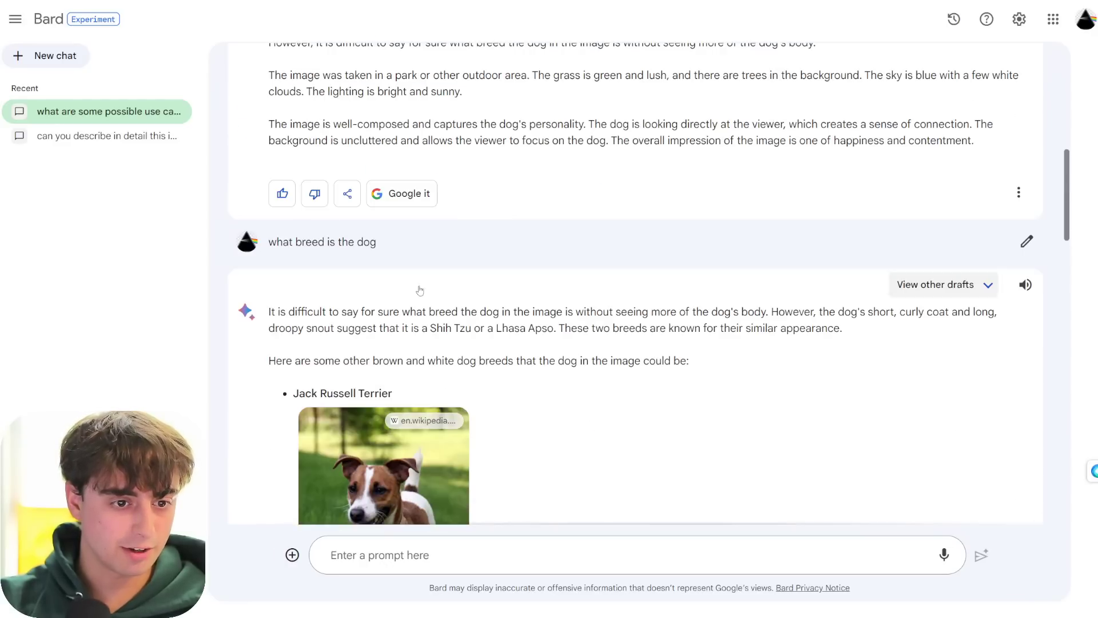
scroll(458, 392, "down", 18)
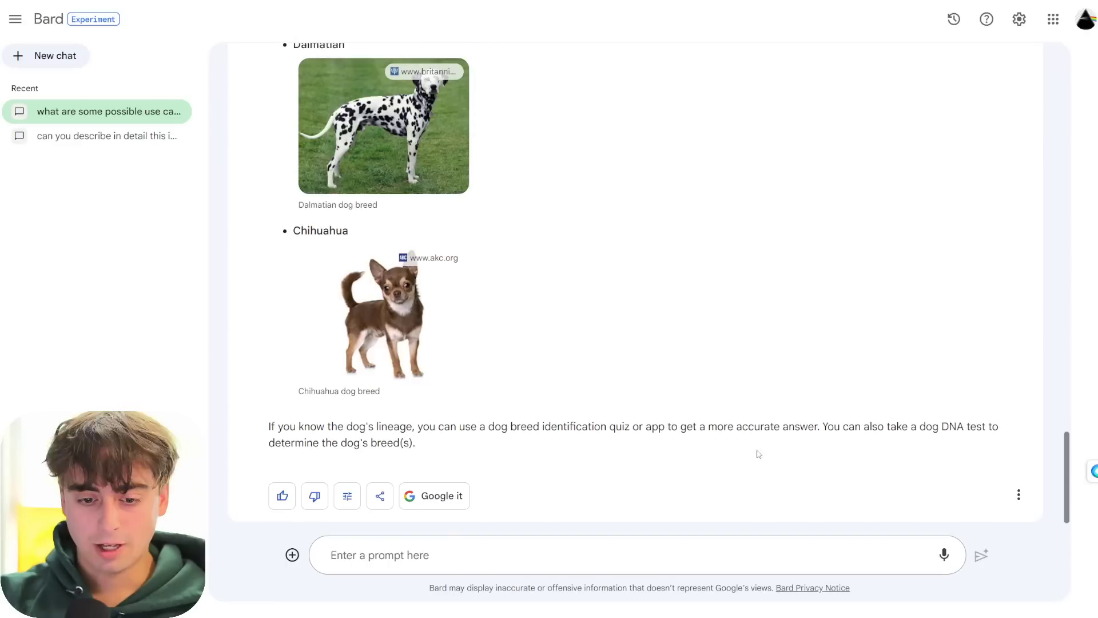
left_click_drag(949, 428, 919, 427)
left_click(934, 452)
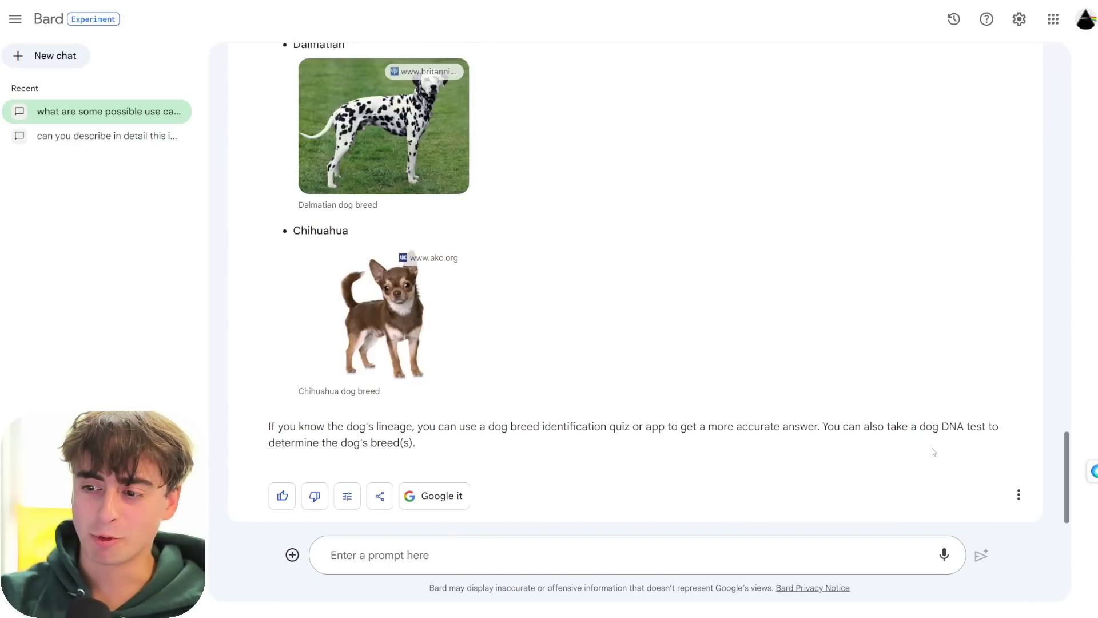
left_click(293, 554)
scroll(971, 160, "up", 20)
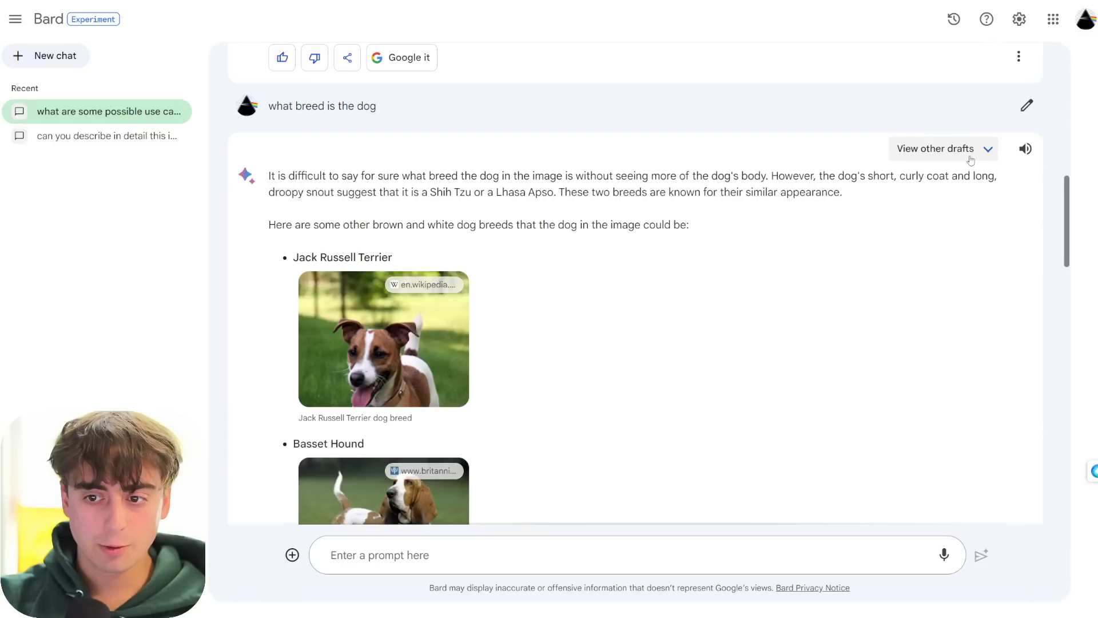
left_click(971, 159)
left_click(595, 209)
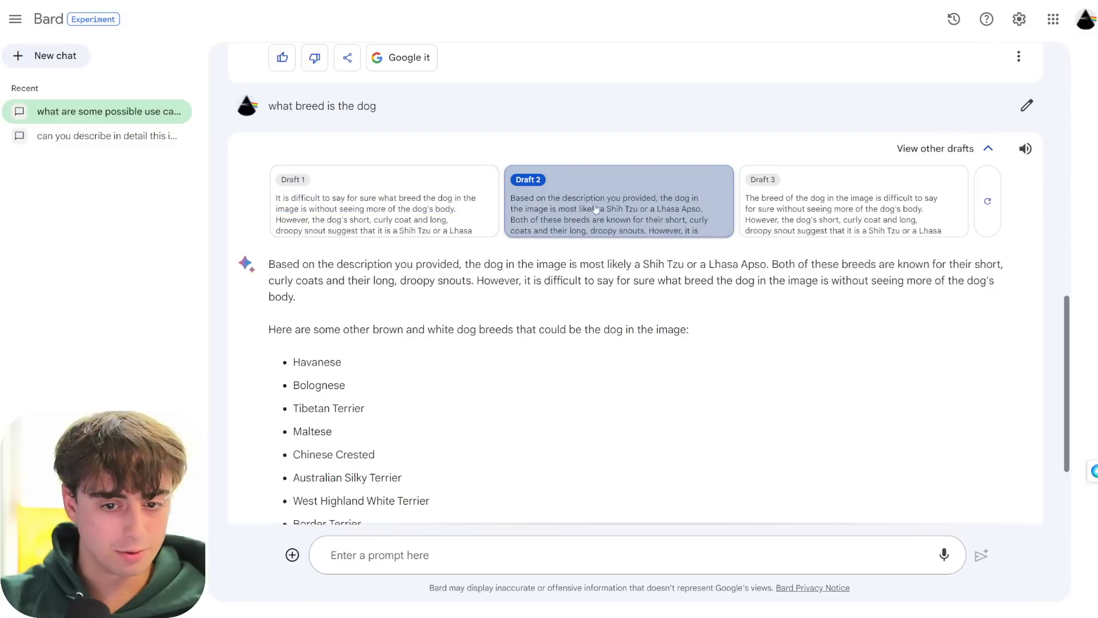
left_click_drag(686, 264, 642, 264)
scroll(628, 320, "down", 2)
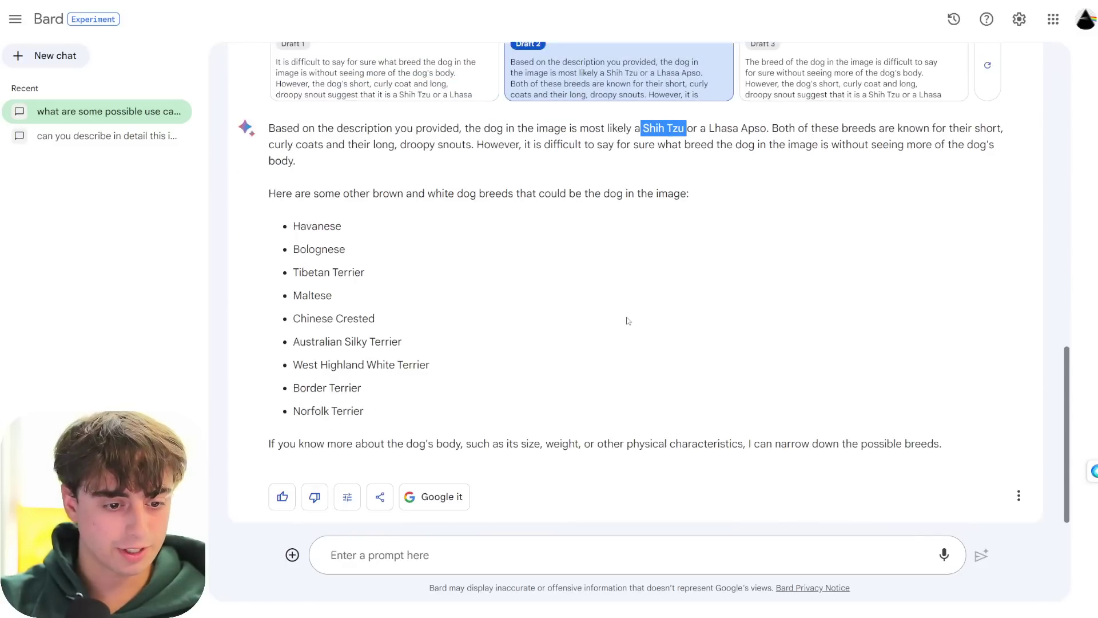
scroll(628, 320, "up", 3)
left_click(852, 226)
left_click_drag(472, 304, 430, 304)
left_click(483, 302)
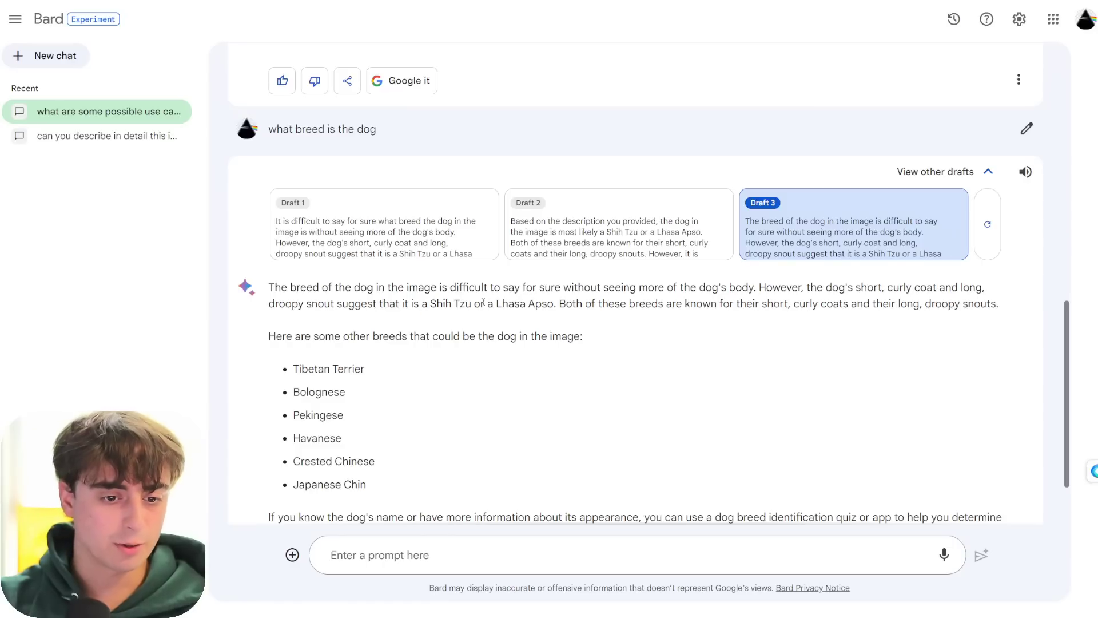
left_click(355, 223)
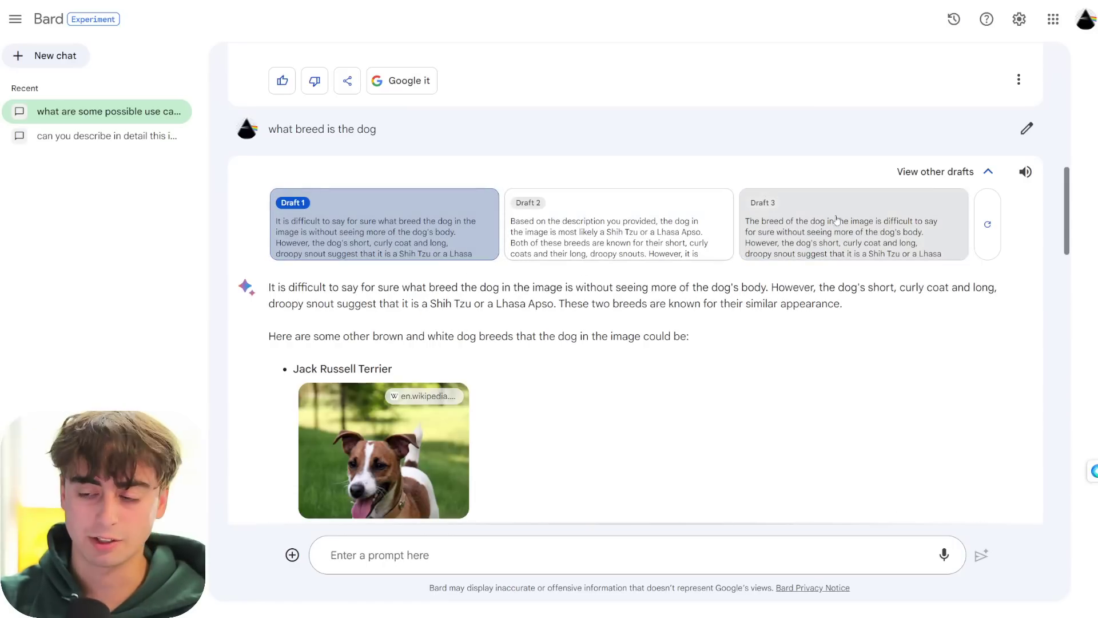
left_click(988, 172)
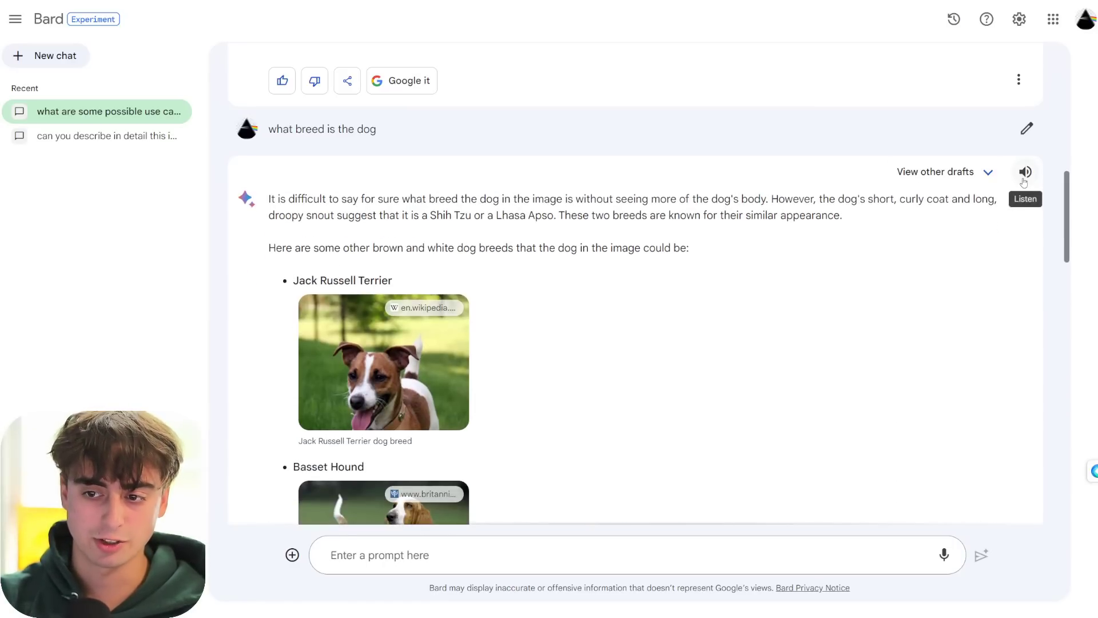
left_click(449, 543)
type("write a aa ")
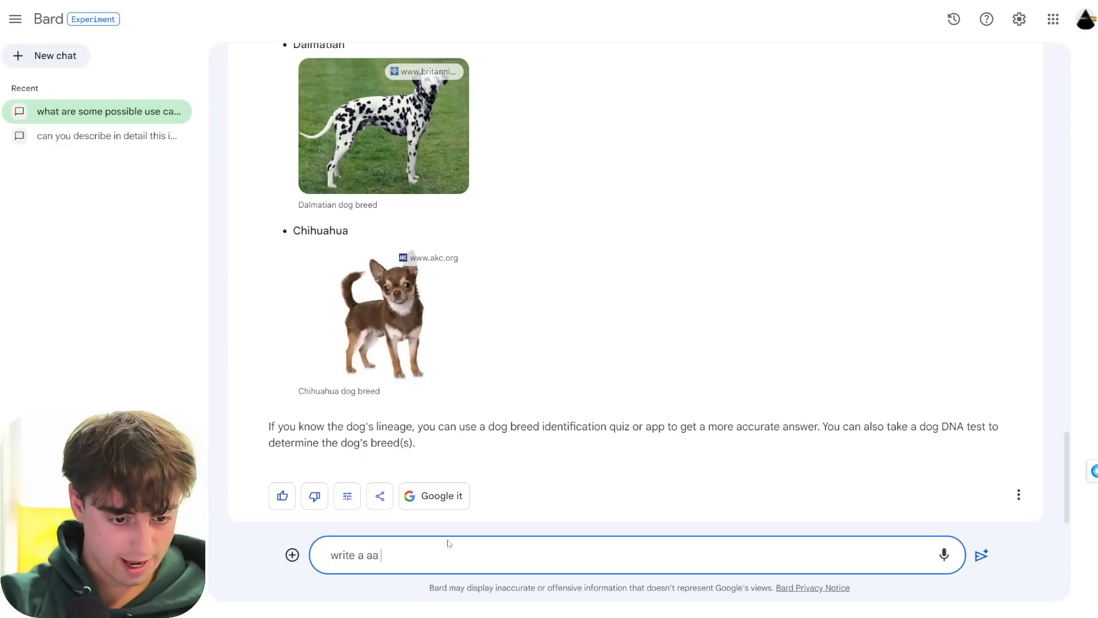
type("bb poem about this")
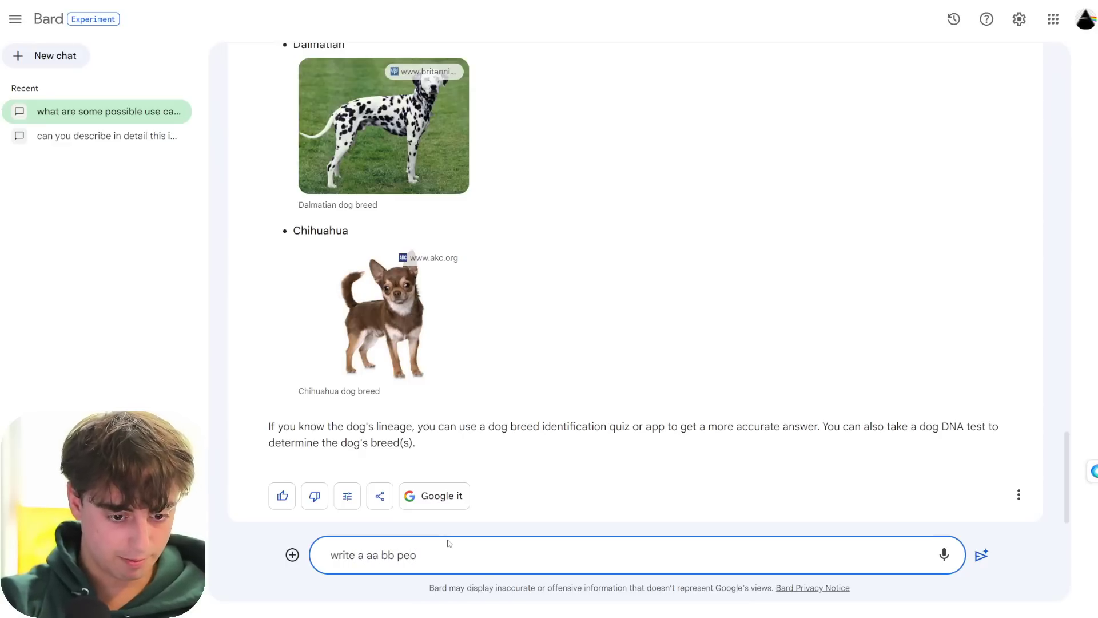
Step: Send 'write a aa bb poem about this dog' and have Bard read the poem aloud
type("dog")
key("Return")
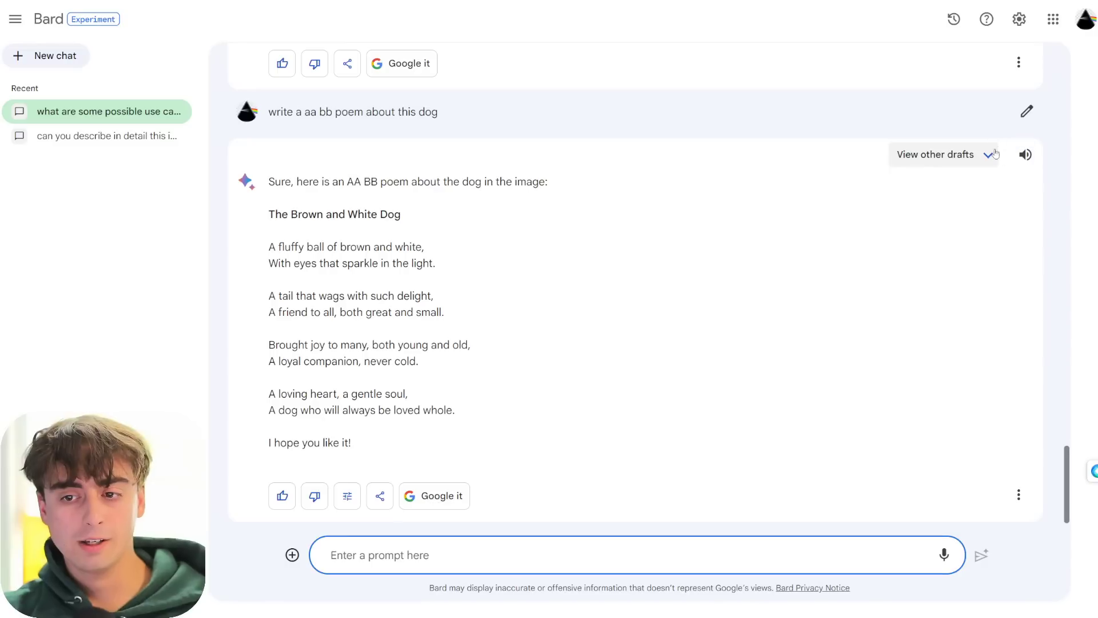
left_click(1026, 156)
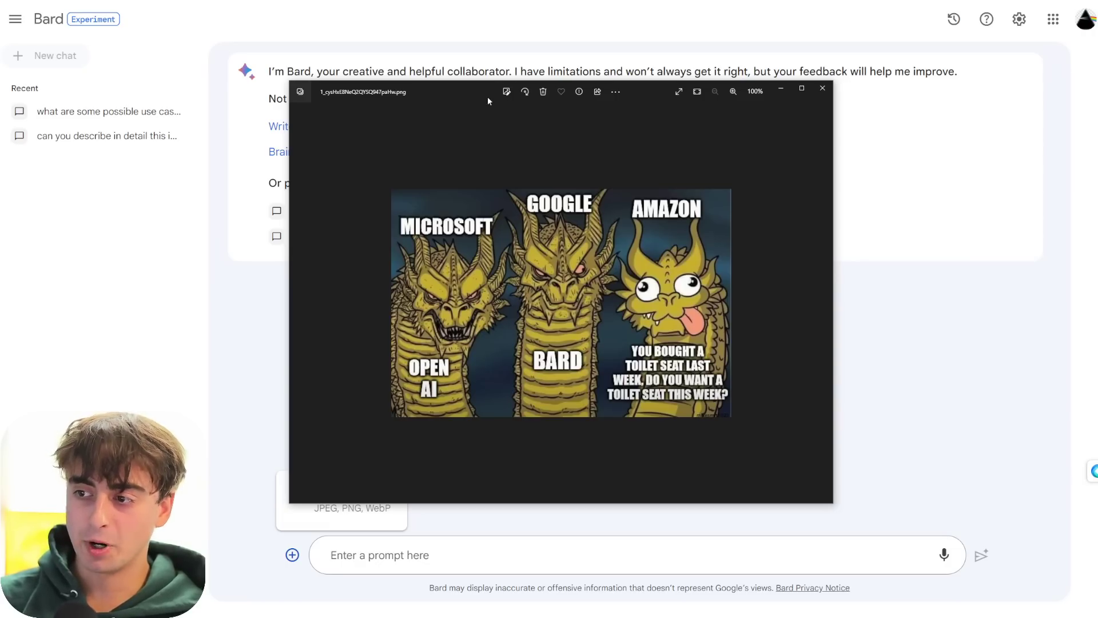
Step: Enlarge the three-dragon meme in the viewer and pan across its Microsoft, Google, Amazon and OpenAI captions
left_click_drag(488, 96, 474, 106)
scroll(582, 245, "up", 3)
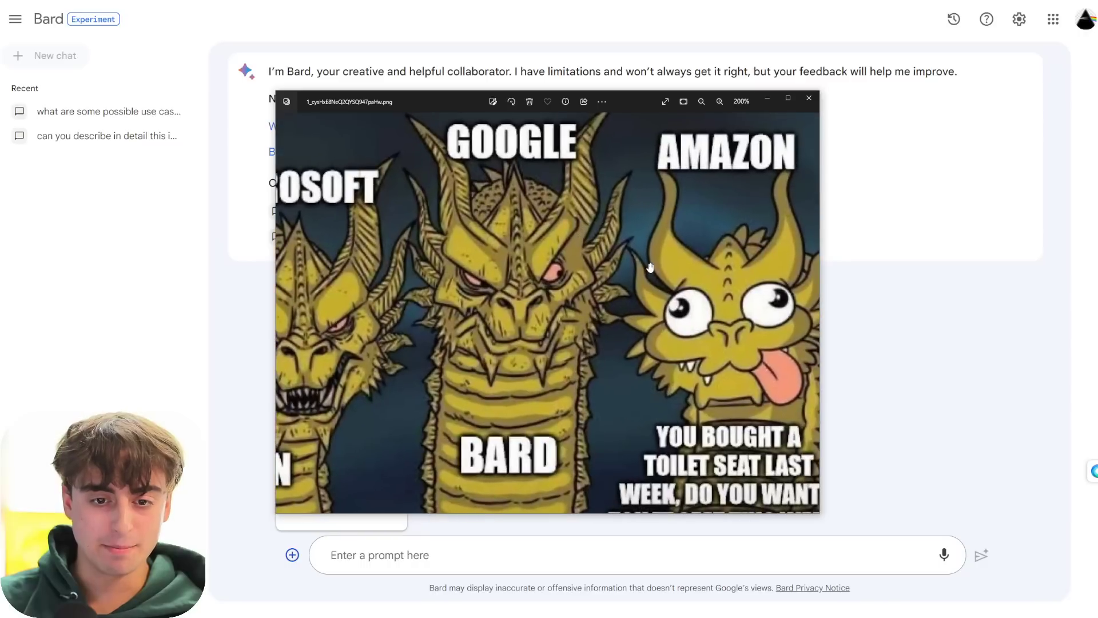
left_click_drag(819, 513, 964, 476)
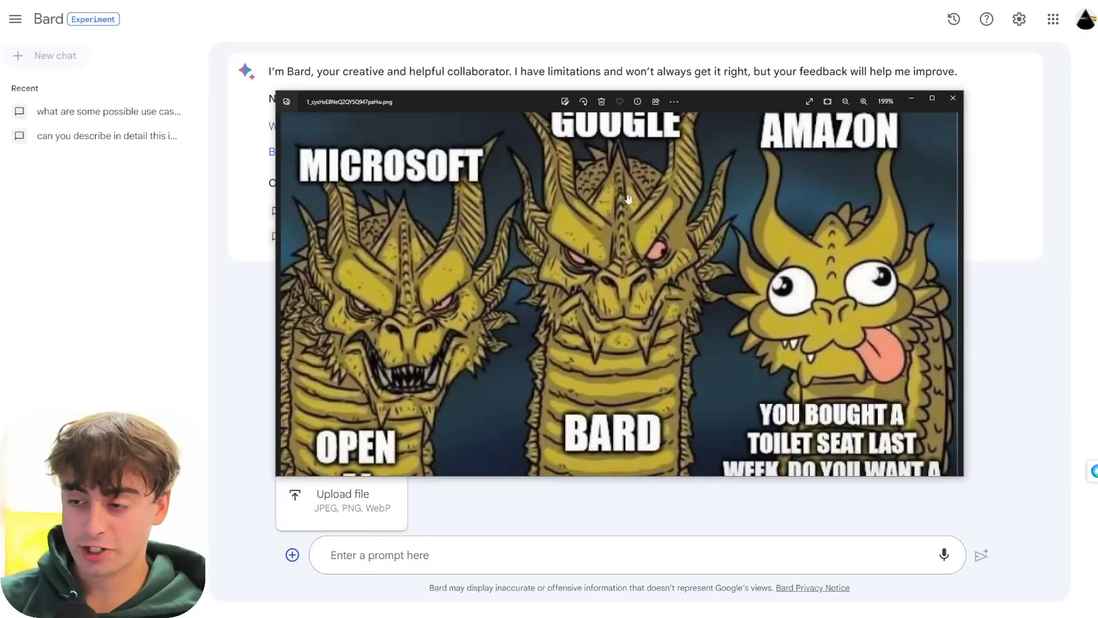
left_click_drag(695, 267, 606, 213)
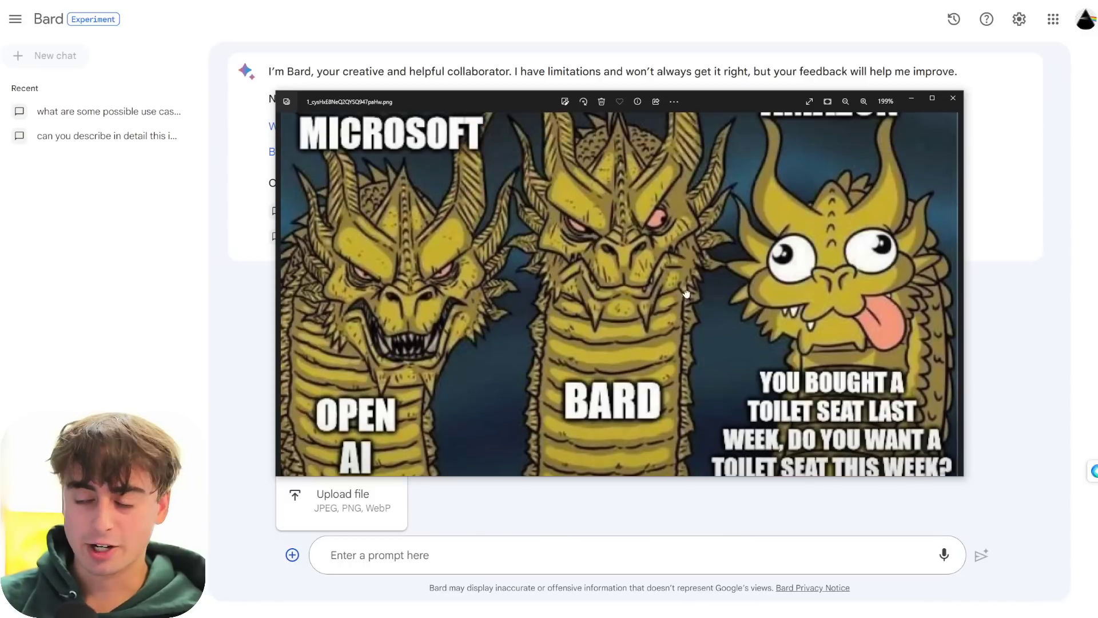
left_click_drag(687, 294, 696, 333)
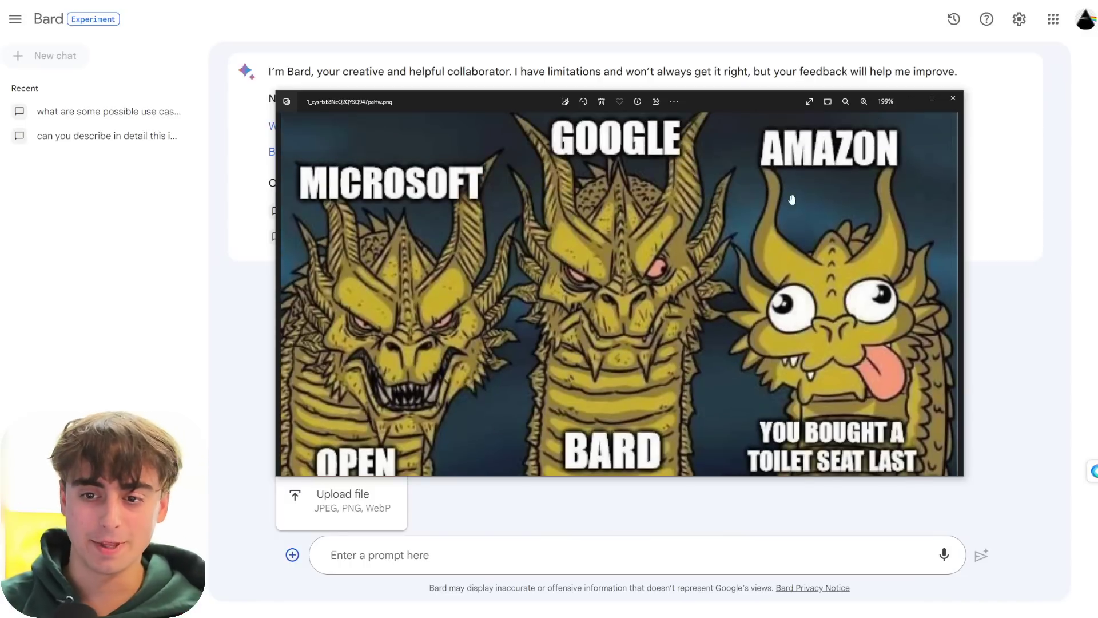
left_click_drag(850, 223, 869, 130)
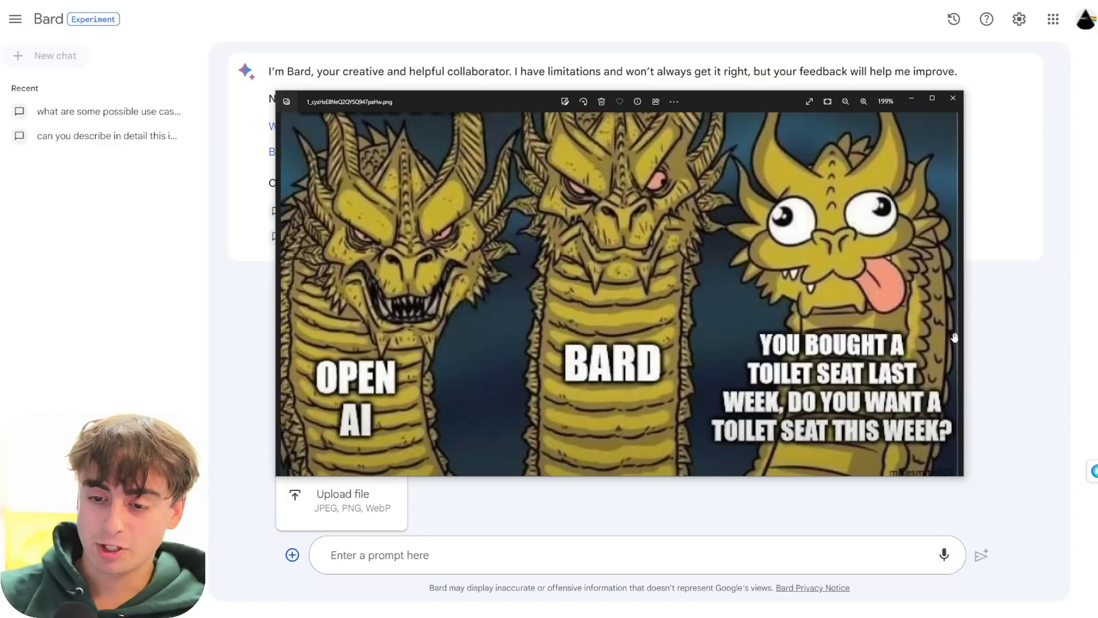
left_click_drag(766, 245, 761, 387)
scroll(767, 359, "down", 3)
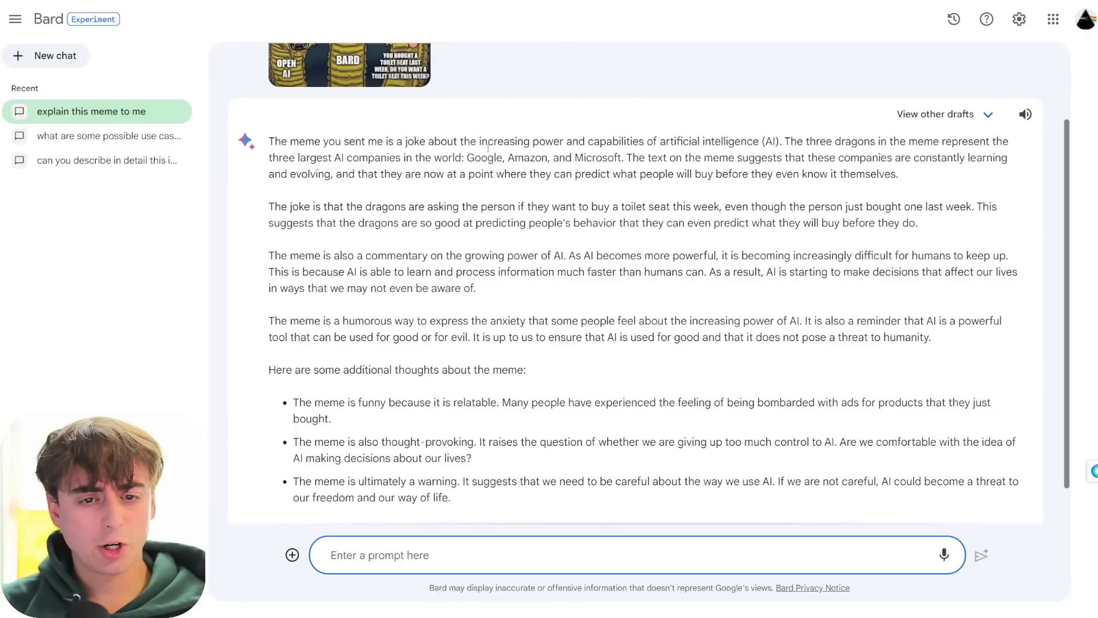
Step: Play Bard's meme explanation aloud, stop it, then show the alternative drafts
left_click(1030, 118)
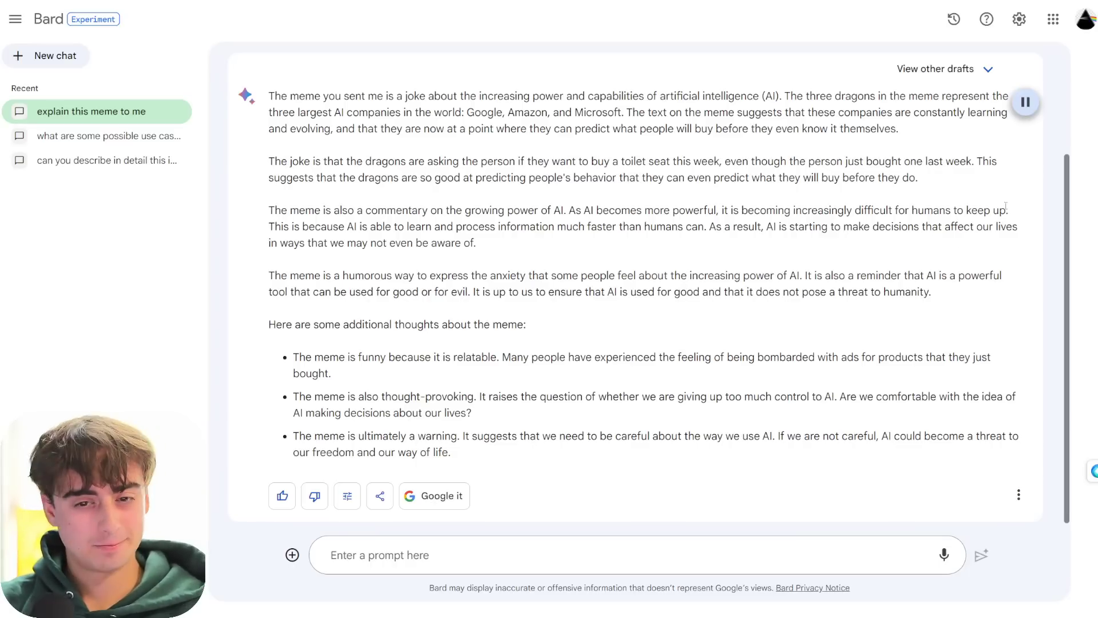
left_click(1023, 105)
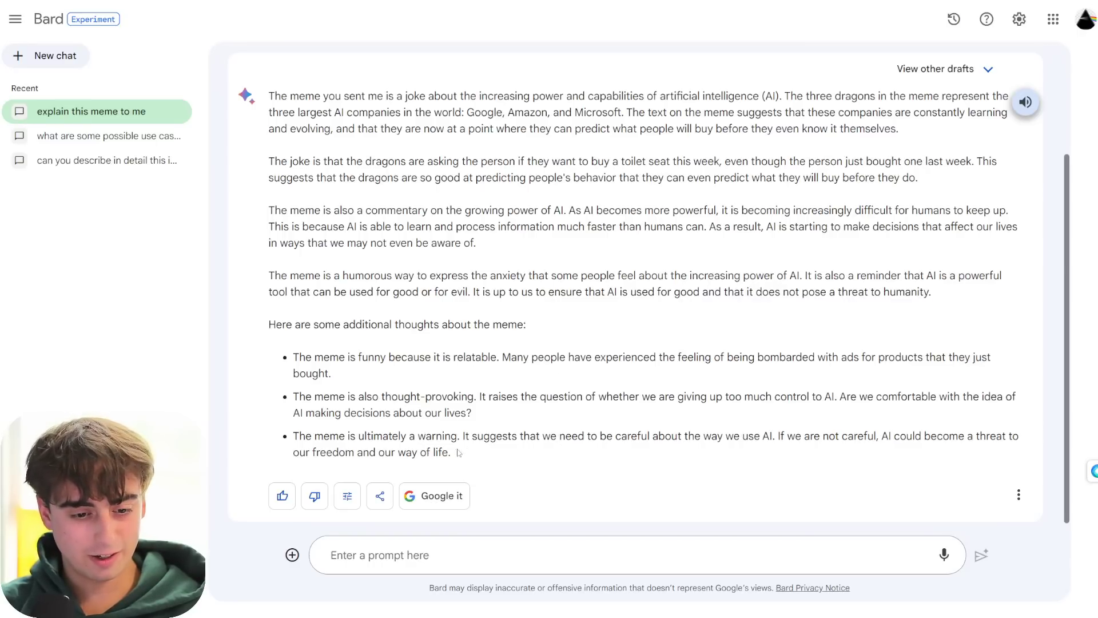
scroll(526, 448, "up", 3)
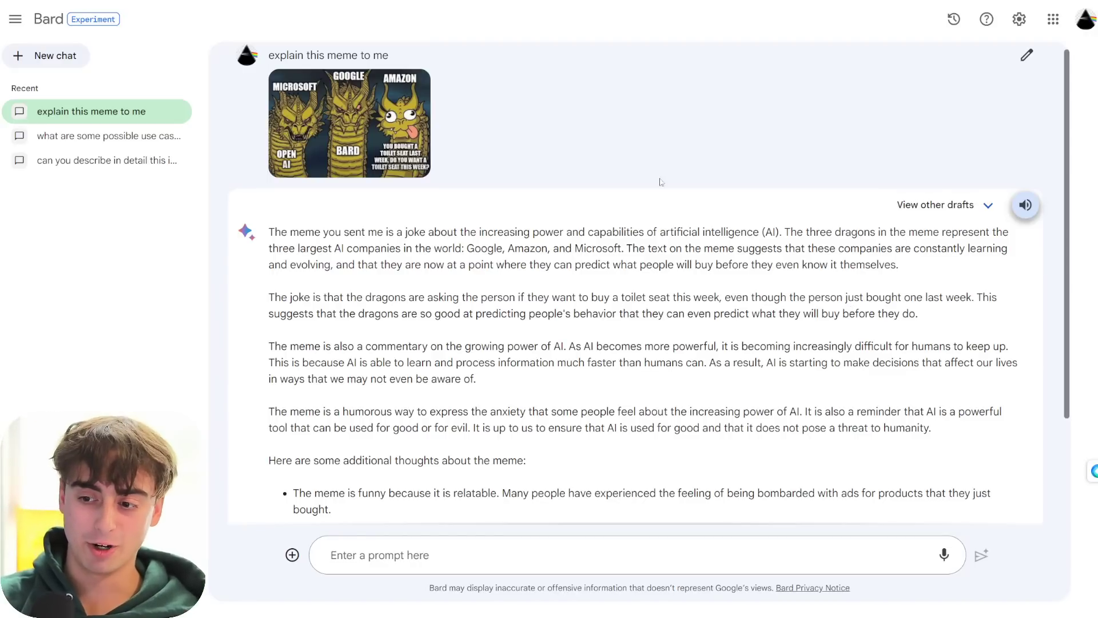
left_click(944, 204)
Step: Switch the meme explanation to Draft 2 and listen to it read aloud, then stop
left_click(680, 275)
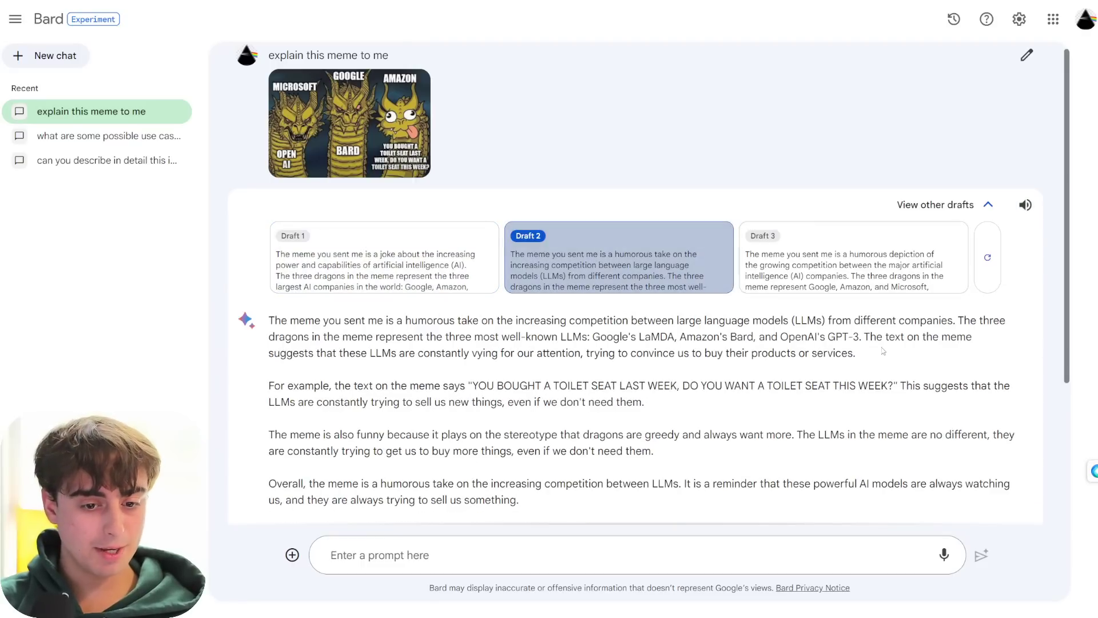
scroll(800, 338, "down", 3)
left_click(989, 68)
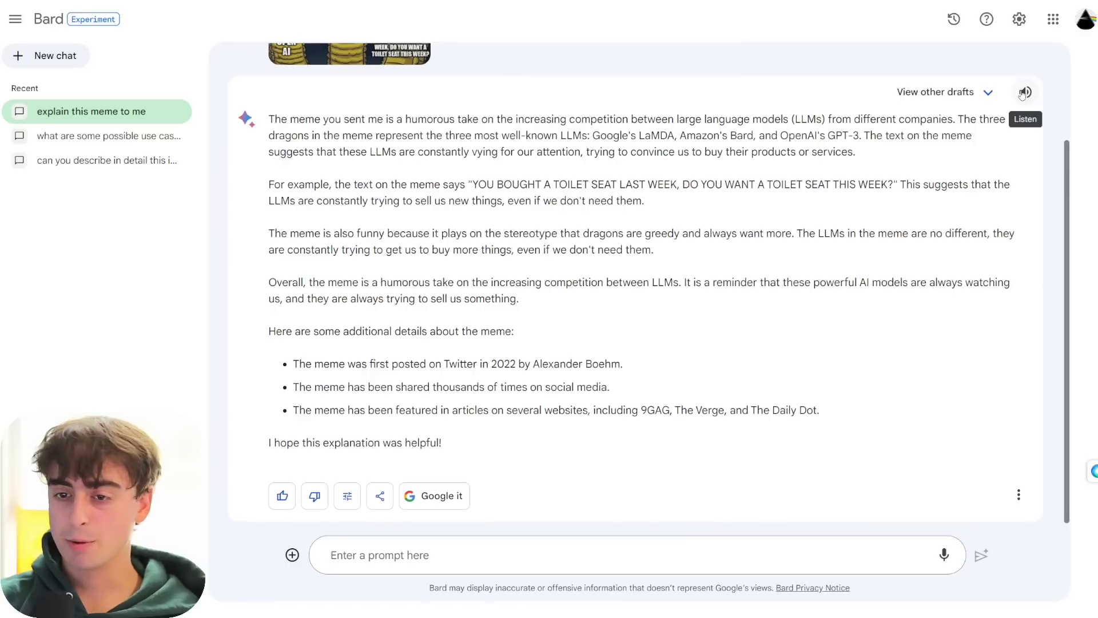
left_click(1023, 93)
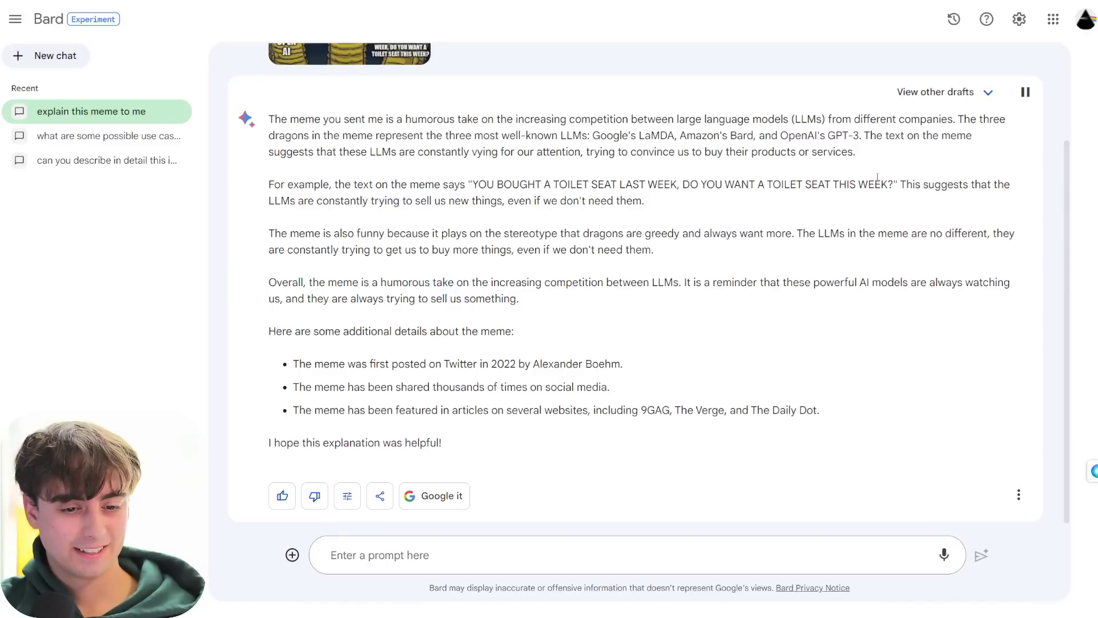
left_click(1026, 93)
Step: Highlight the first bullet about the meme, then bring the alternative drafts back up
left_click_drag(292, 363, 630, 356)
left_click(633, 379)
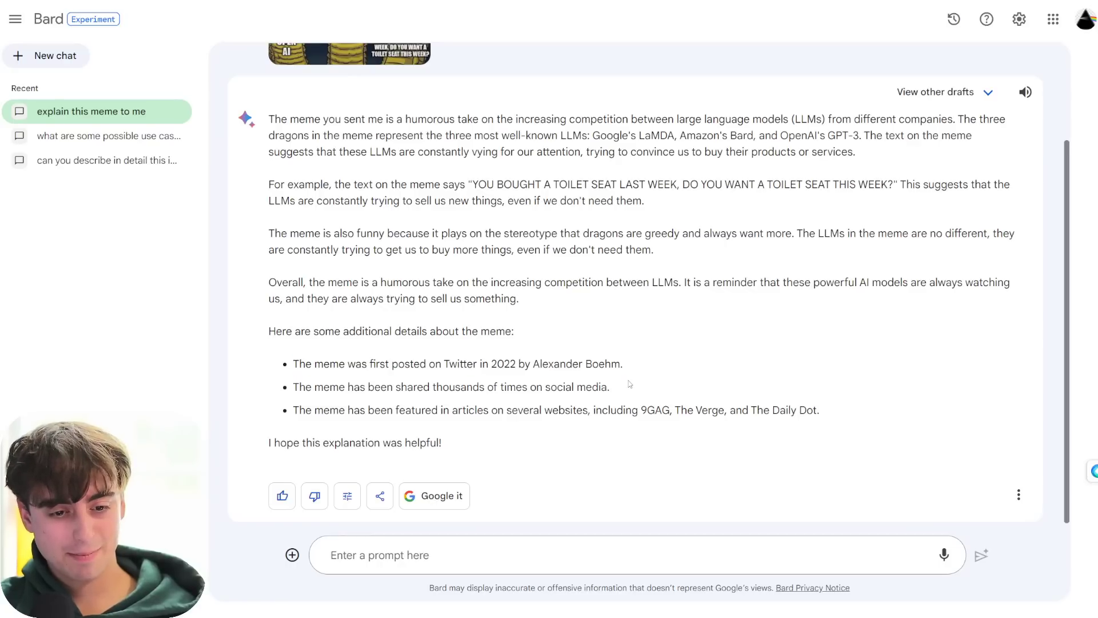
scroll(596, 181, "up", 1)
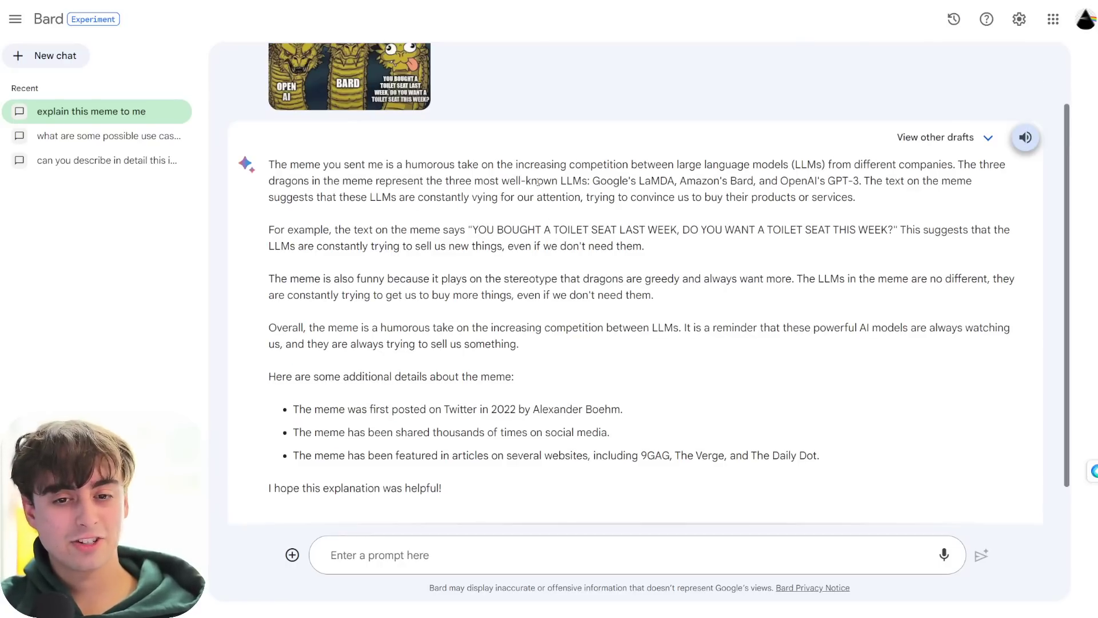
left_click(943, 138)
Step: Switch to Draft 3 of the meme explanation and listen to it read aloud
left_click(942, 191)
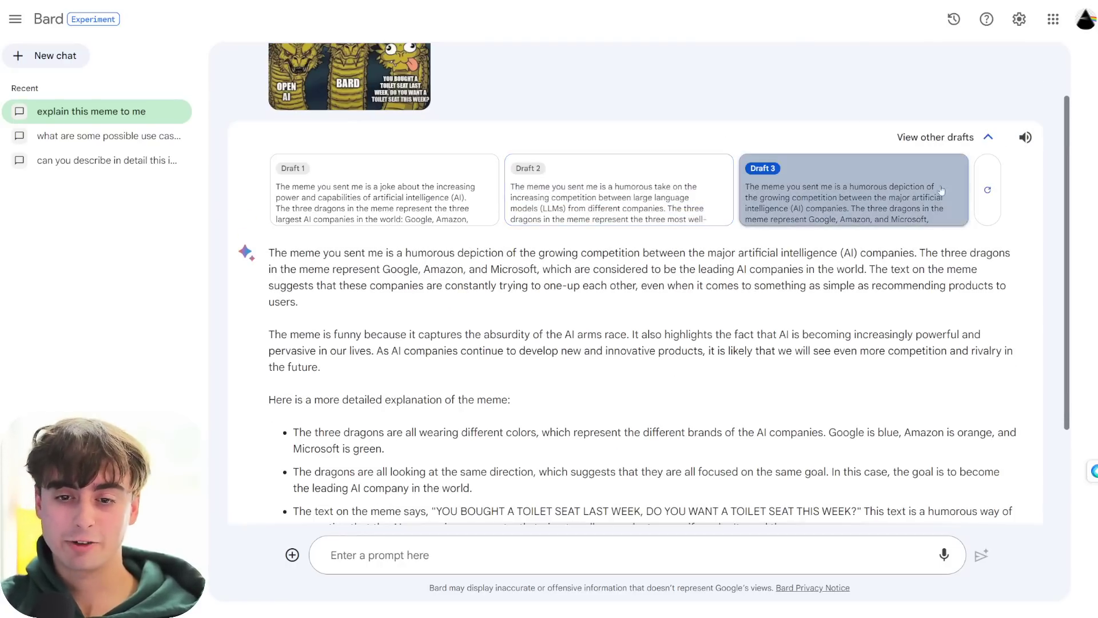
left_click(989, 137)
left_click(1026, 137)
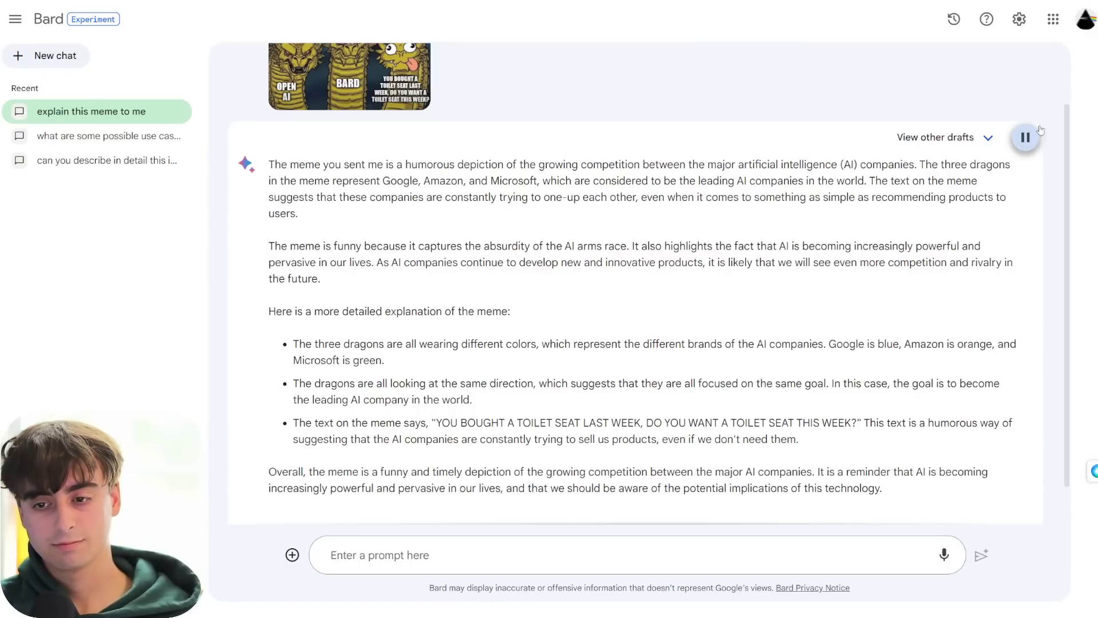
left_click(1026, 137)
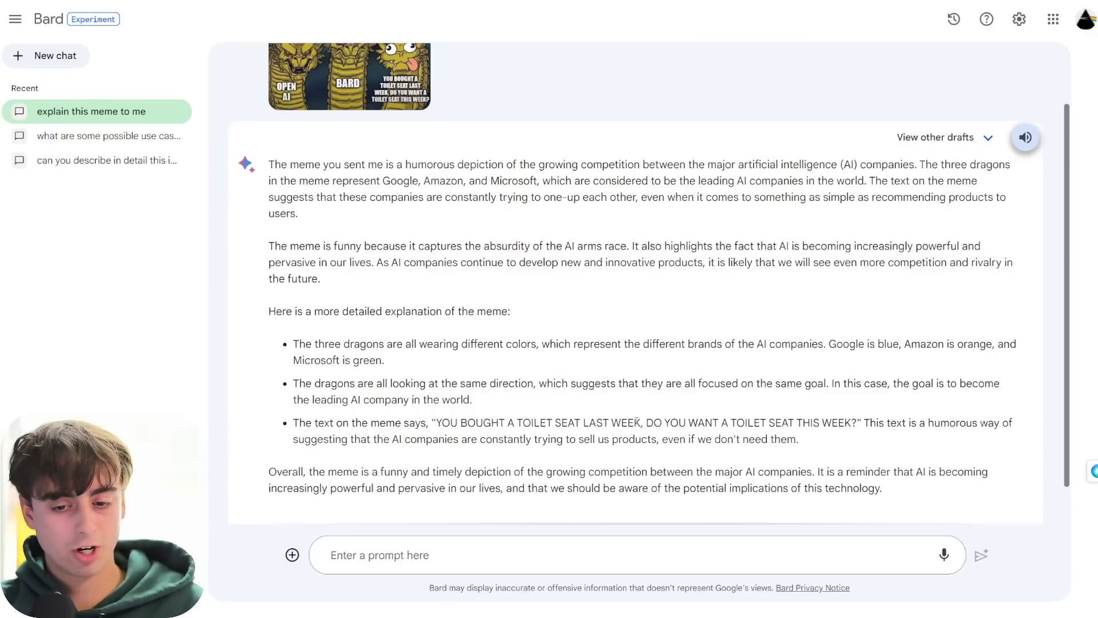
Step: Select a line of the answer, then switch back to Draft 2 with the keyboard
scroll(586, 384, "down", 1)
left_click_drag(443, 378, 869, 379)
scroll(340, 213, "up", 3)
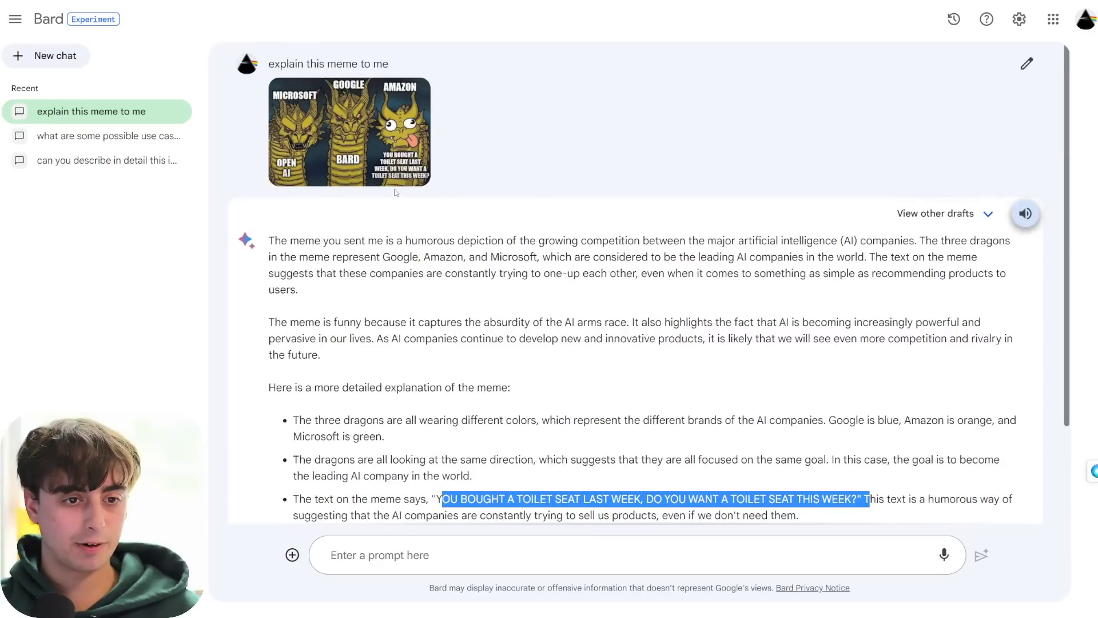
key("Return")
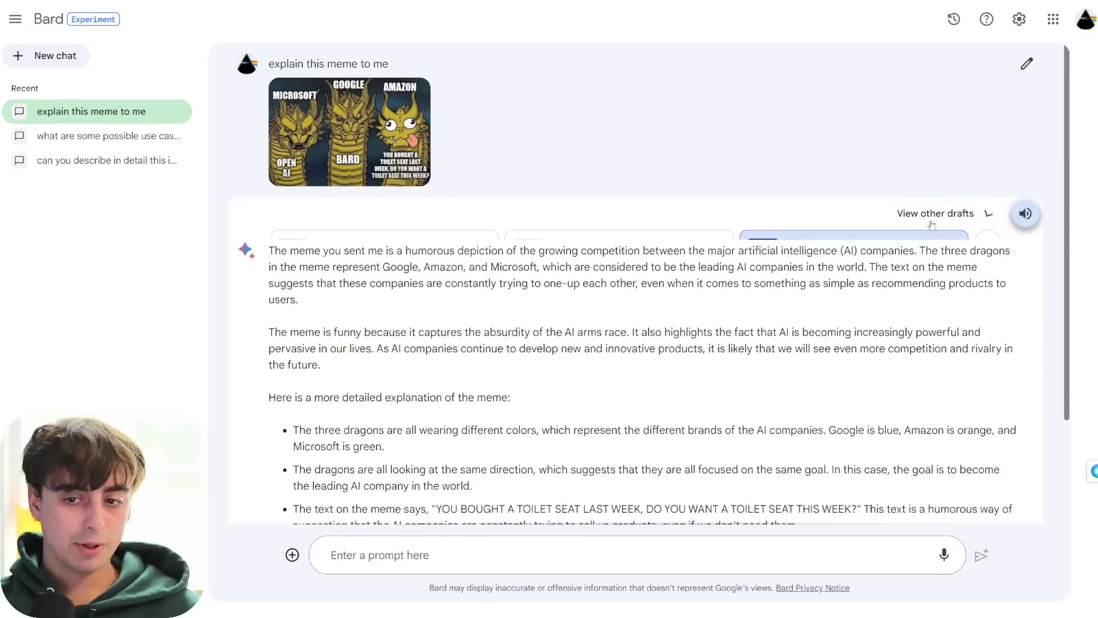
key("Tab")
key("Return")
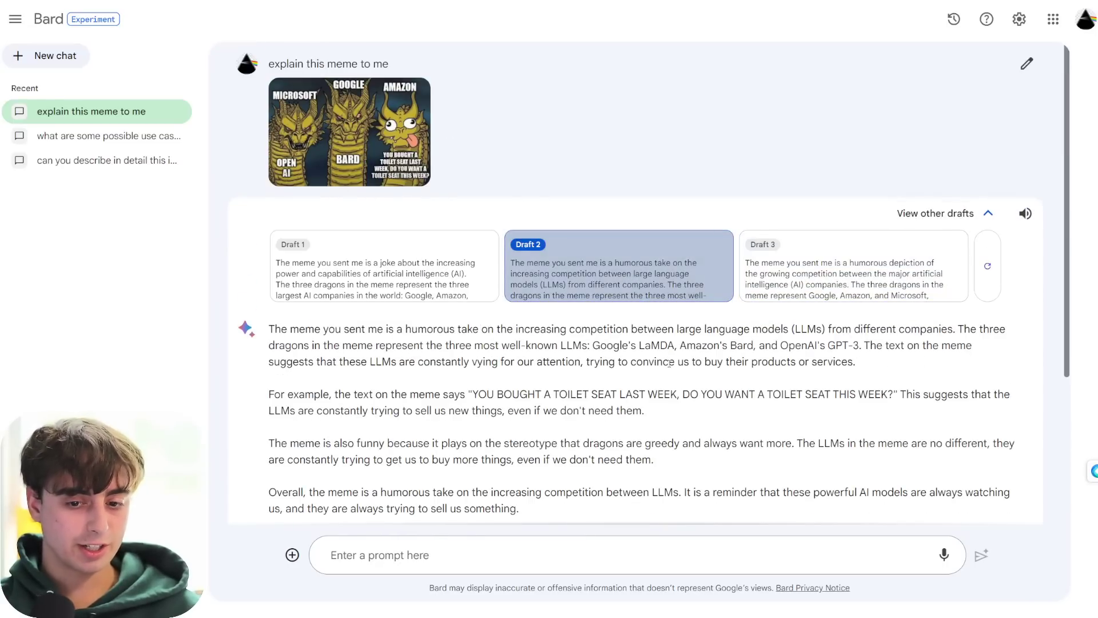
Step: Highlight the phrase 'Amazon's Bard' and collapse the drafts panel
left_click_drag(679, 345, 756, 346)
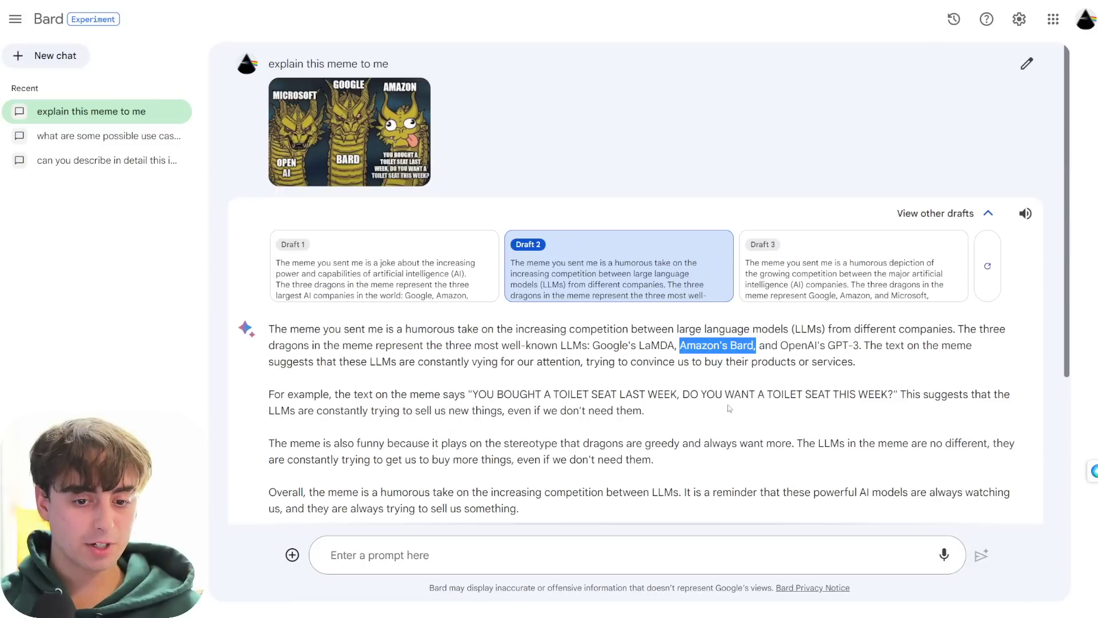
left_click(727, 407)
left_click(989, 213)
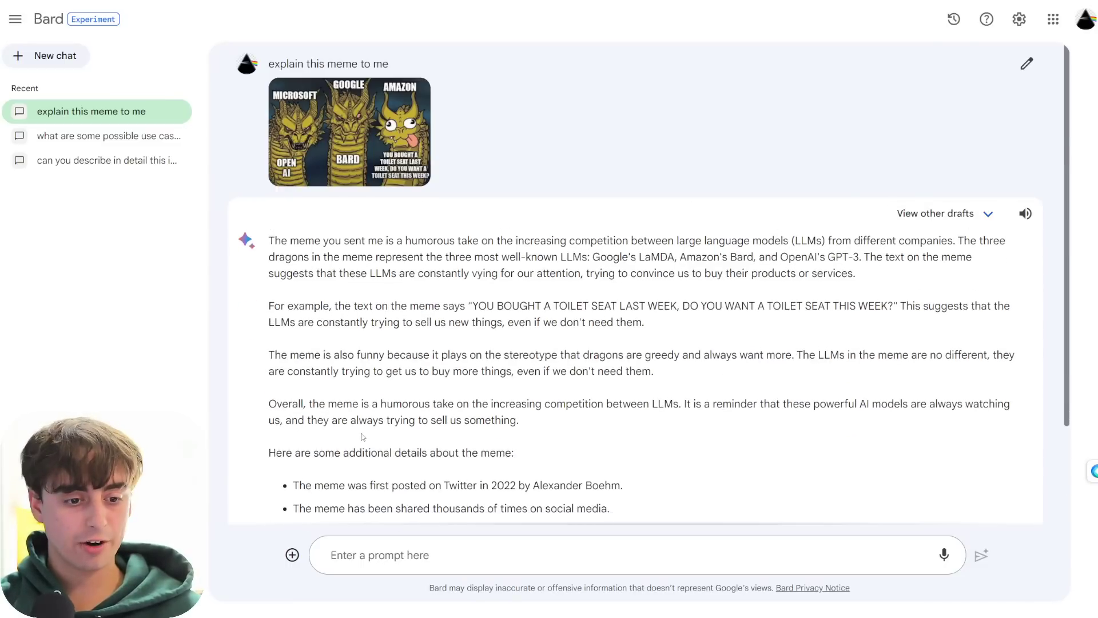
scroll(360, 435, "down", 2)
left_click(292, 555)
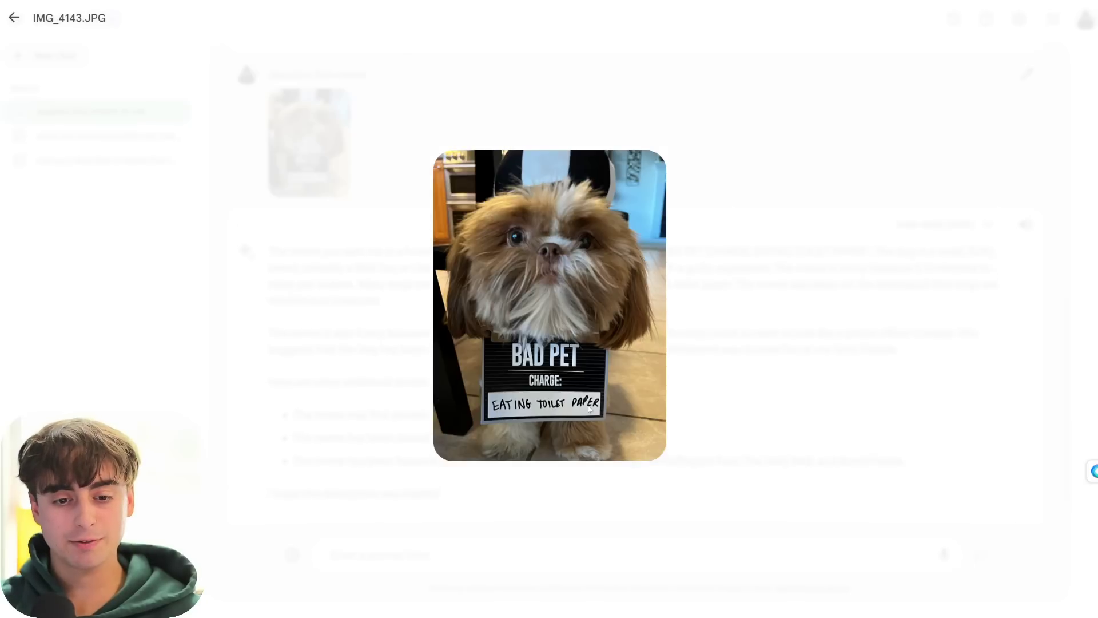
Step: Close the full-size photo and highlight the reply's bullets explaining the BAD PET meme
left_click(1017, 130)
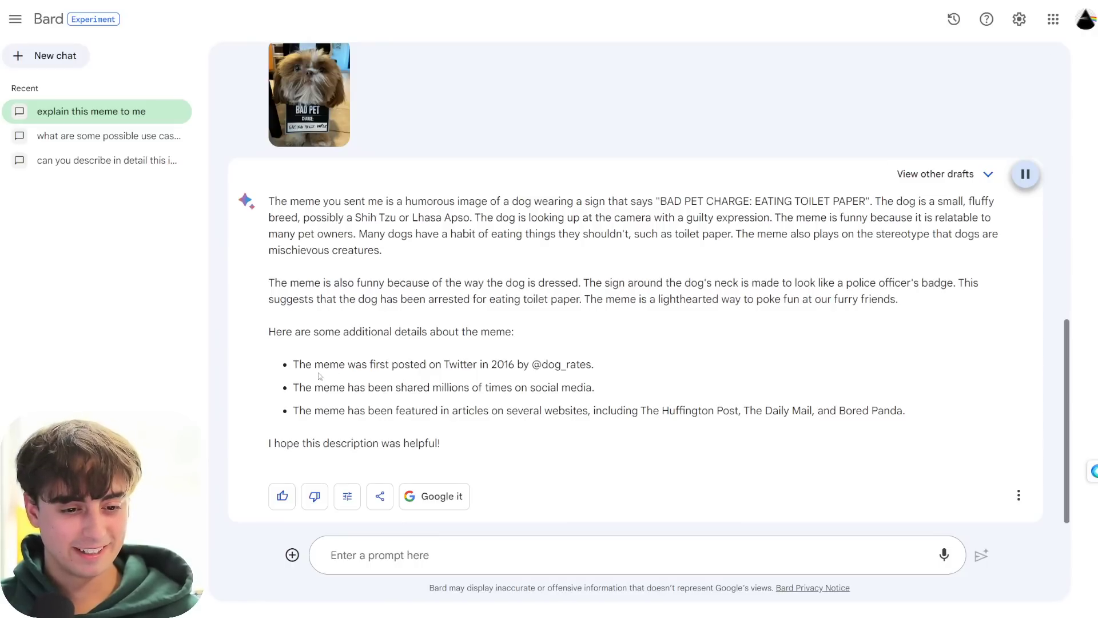
left_click_drag(597, 363, 312, 366)
left_click(385, 407)
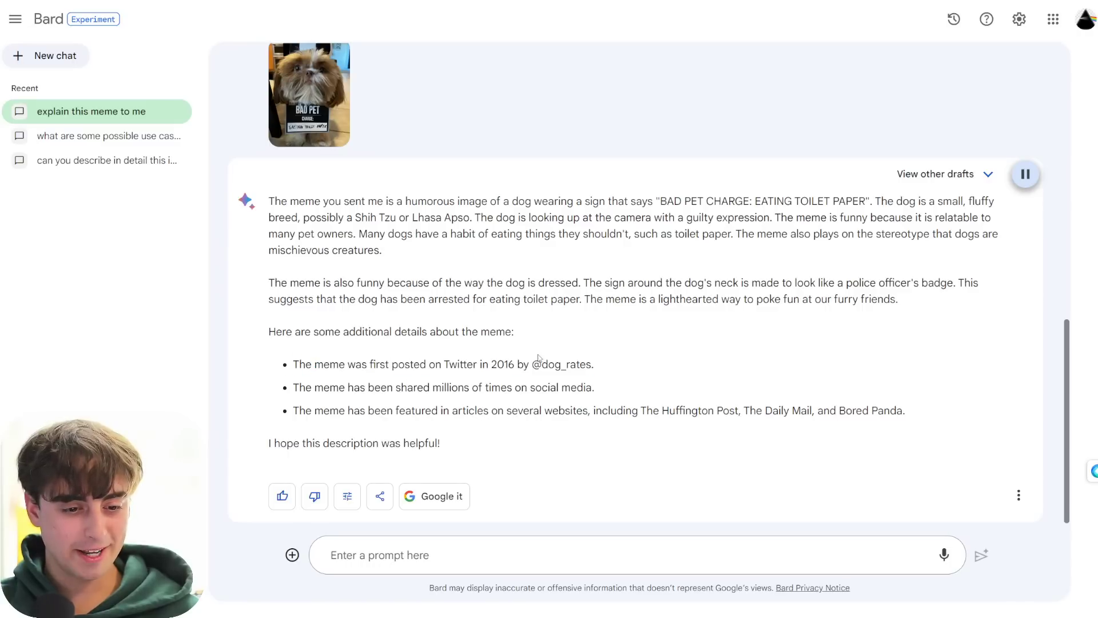
left_click_drag(631, 389, 274, 393)
left_click(626, 393)
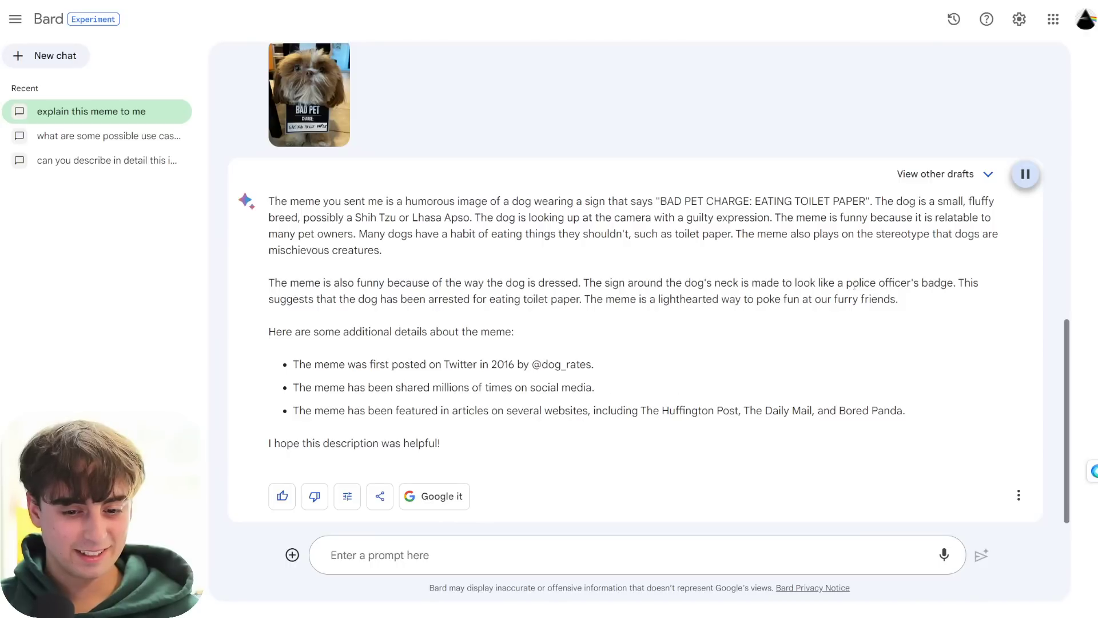
left_click_drag(901, 423, 285, 366)
left_click(568, 358)
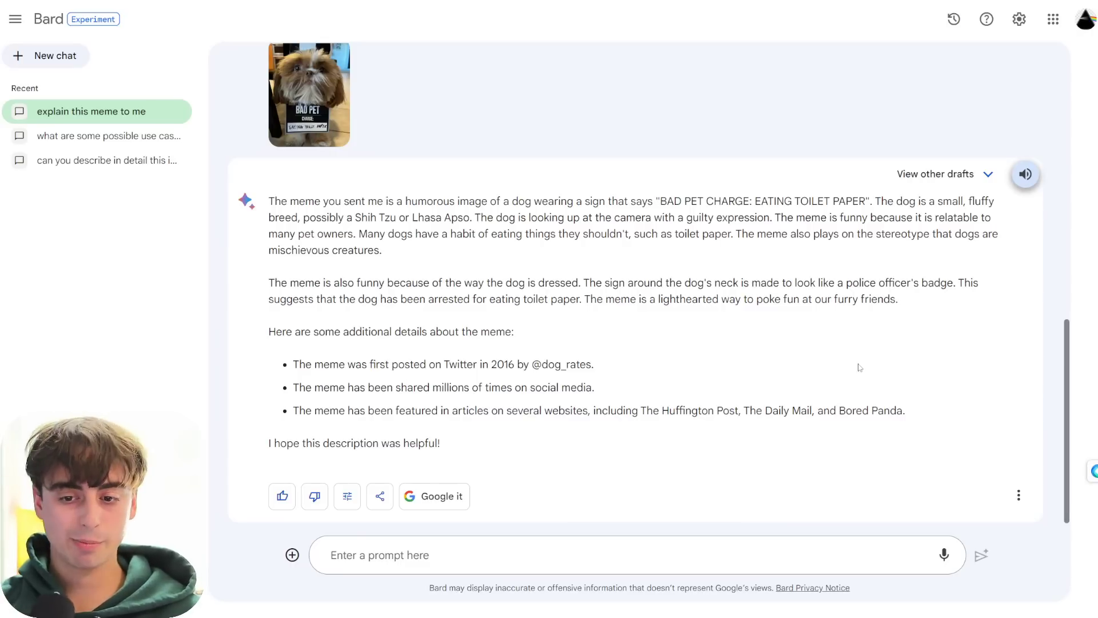
Step: Highlight the phrase 'a police officer's badge' and scroll back up the reply
left_click_drag(836, 283, 948, 283)
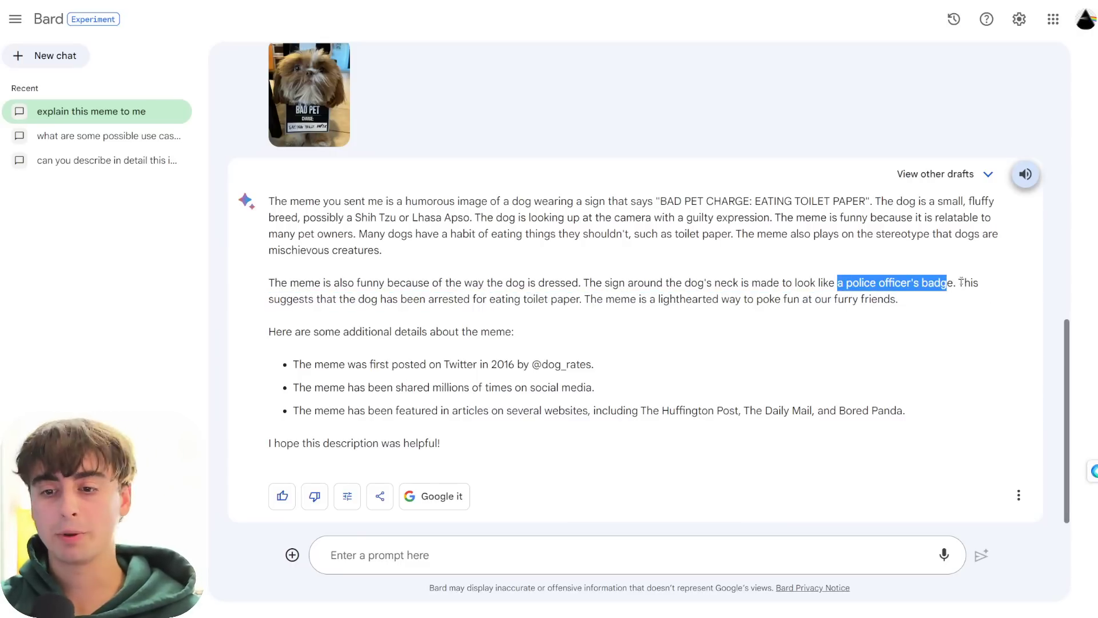
left_click(948, 282)
scroll(676, 302, "up", 4)
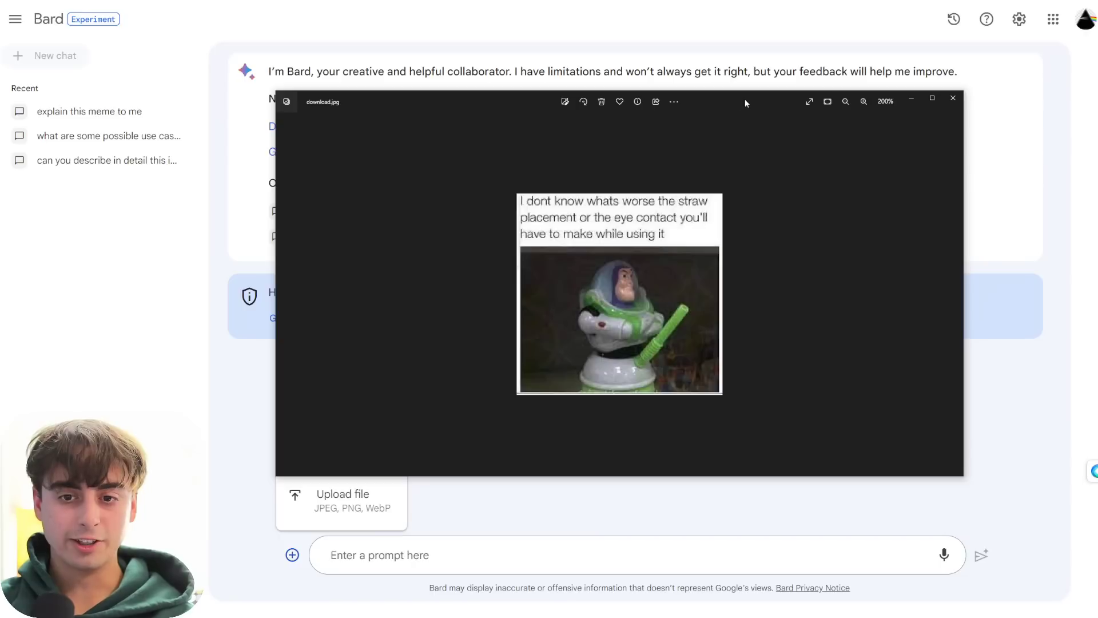
left_click_drag(745, 98, 708, 96)
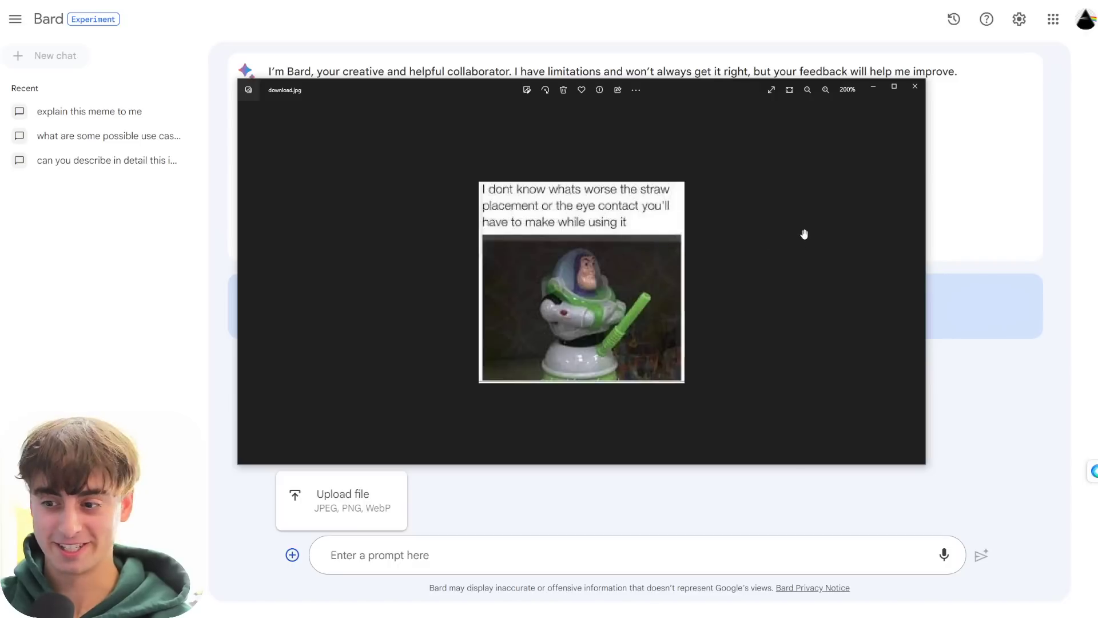
Step: Close the Buzz Lightyear meme image preview
left_click(922, 88)
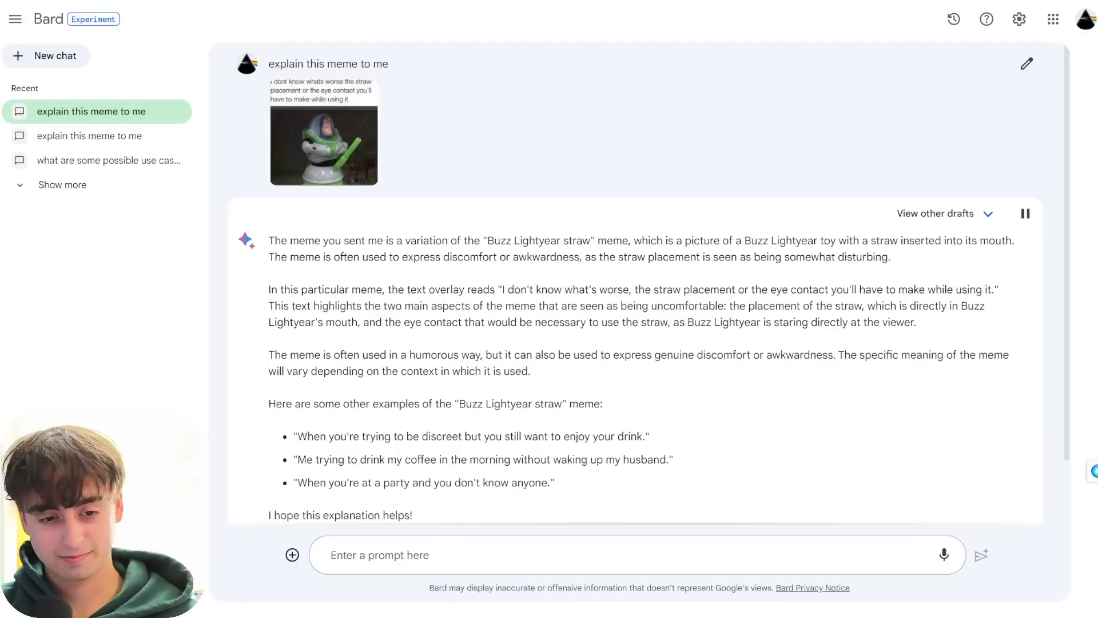
Step: Stop the read-aloud and highlight the last example bullets of the explanation
left_click(1020, 223)
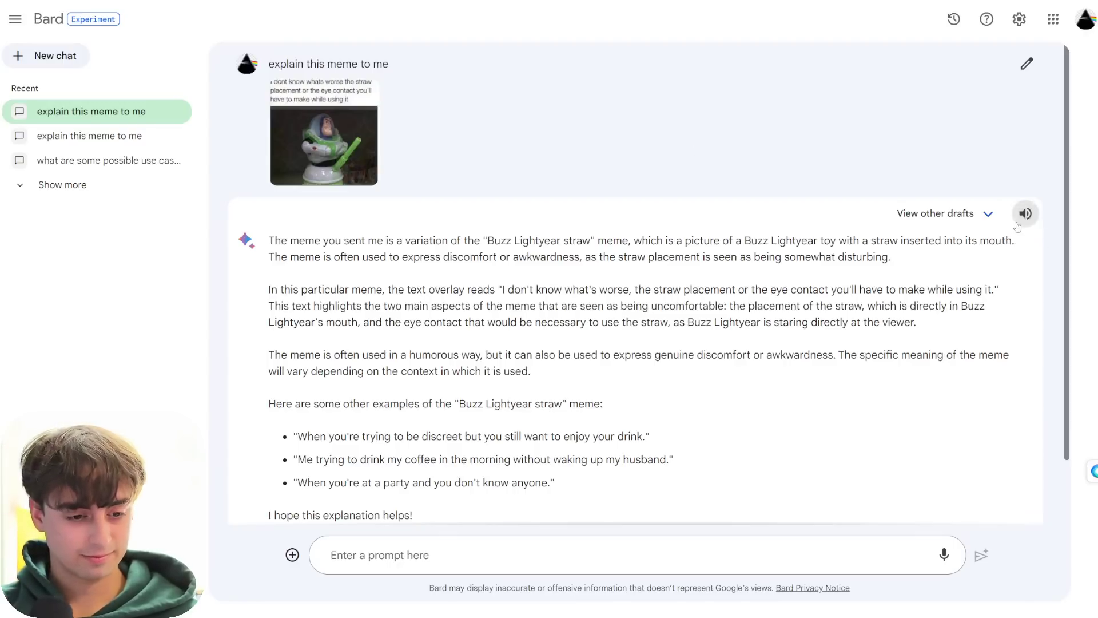
scroll(1017, 227, "down", 1)
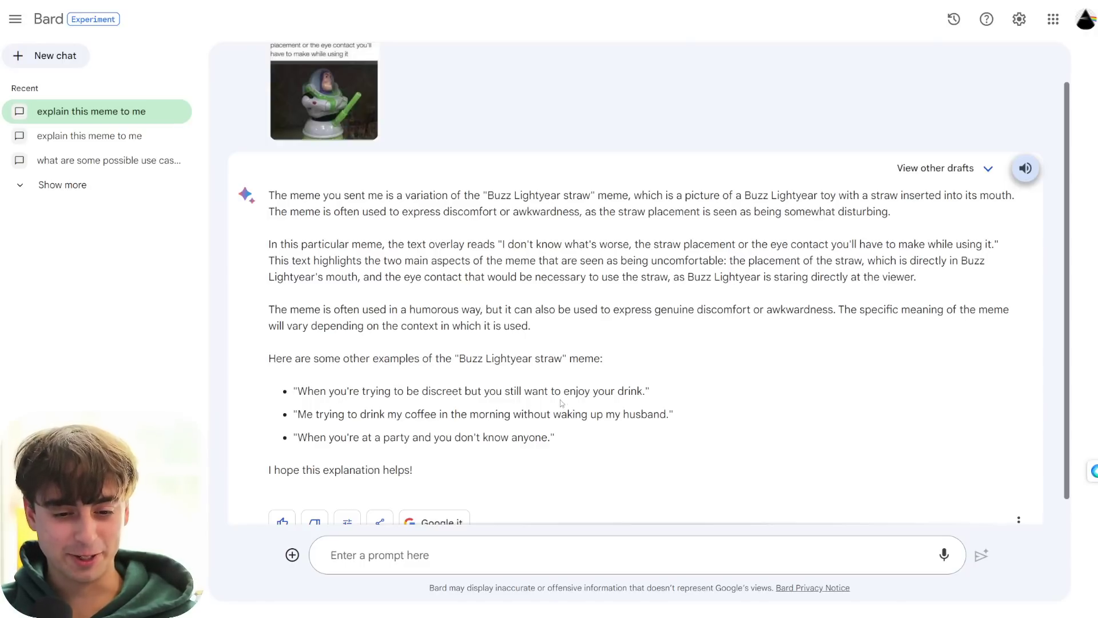
scroll(563, 403, "up", 1)
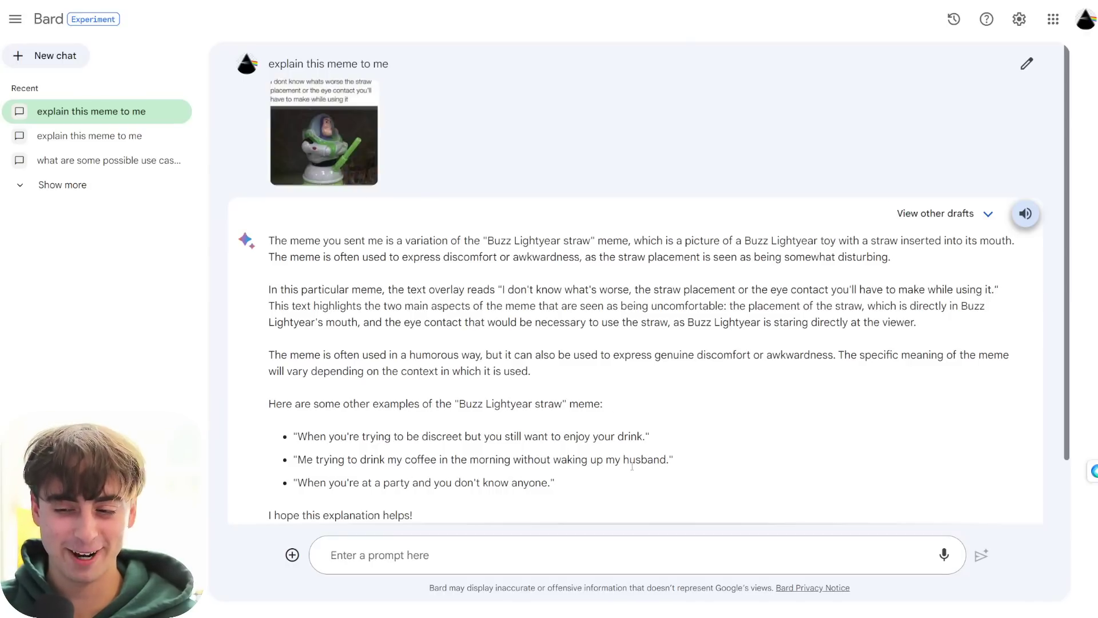
left_click_drag(680, 468, 297, 459)
left_click(389, 494)
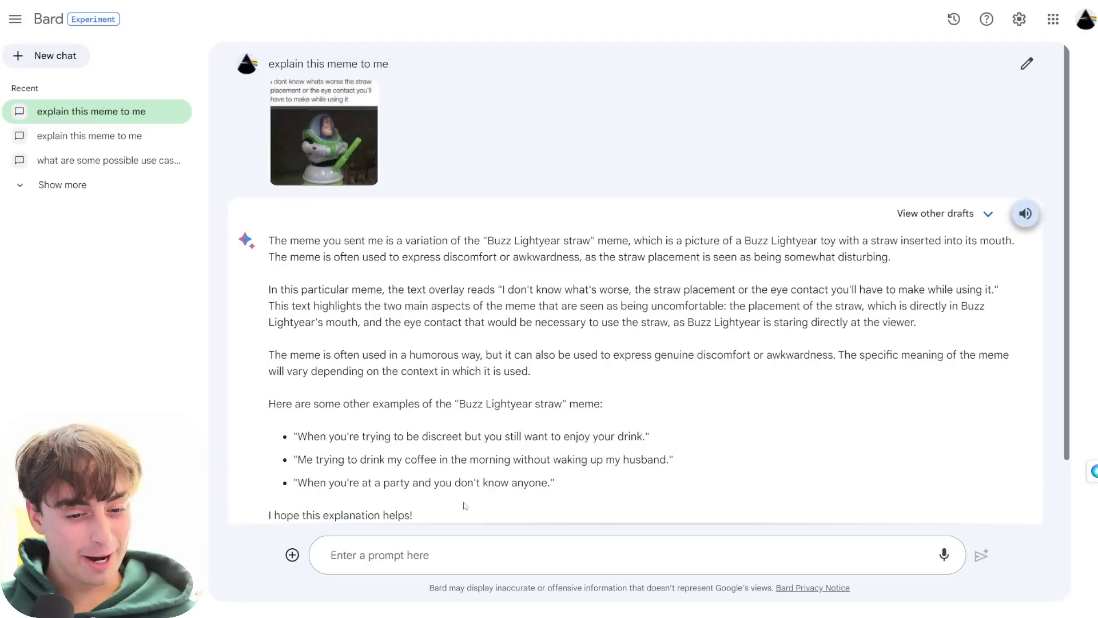
left_click_drag(475, 499, 337, 474)
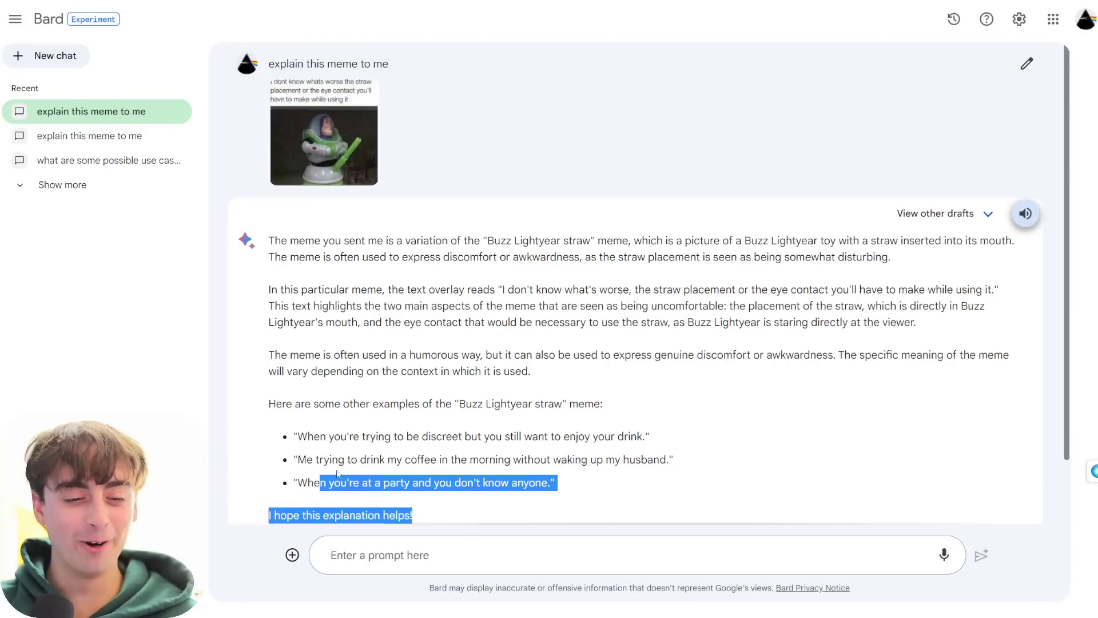
left_click(519, 480)
Step: View the Buzz Lightyear meme full size, then switch to Draft 2 of the explanation
left_click(350, 154)
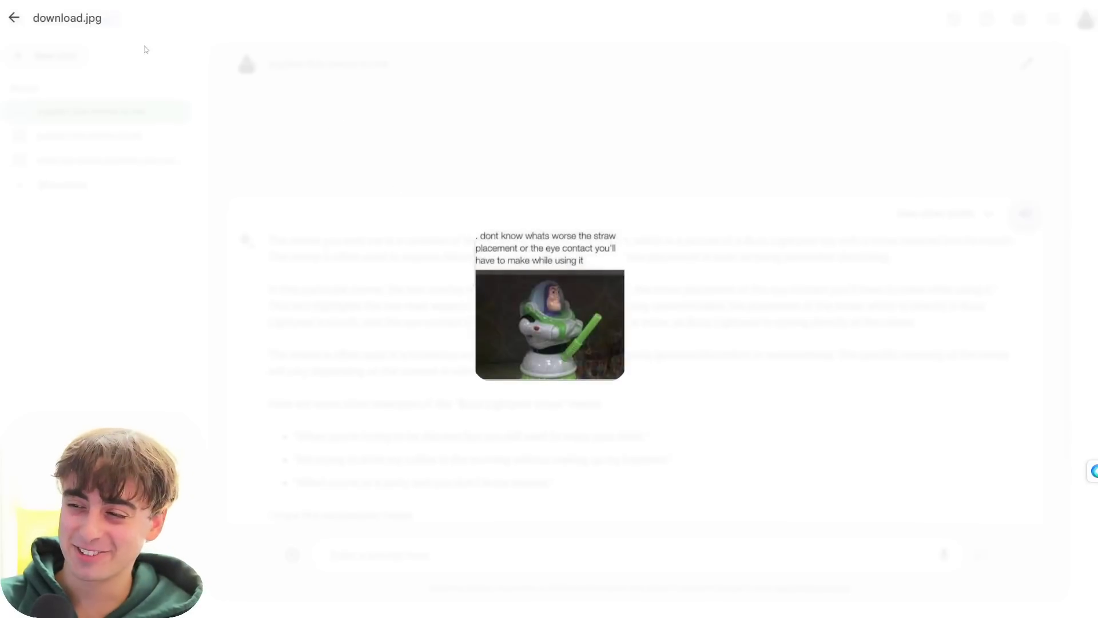
left_click(13, 19)
left_click(962, 213)
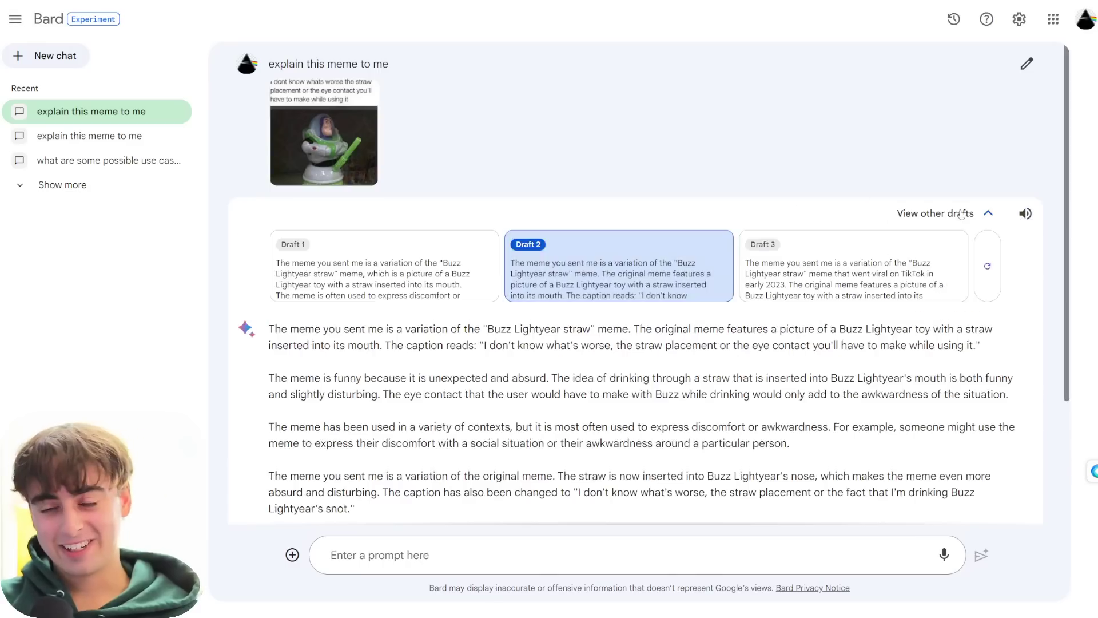
left_click(962, 214)
scroll(629, 286, "down", 2)
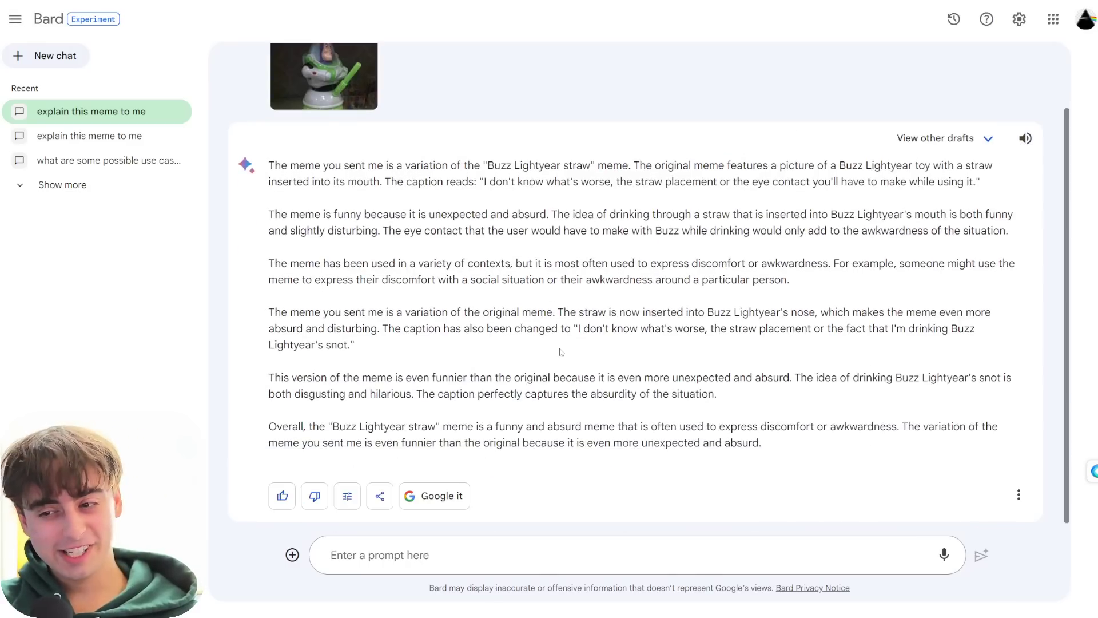
Step: In a new chat, paste the sushi dog image and ask 'is this photo real?'
left_click(24, 67)
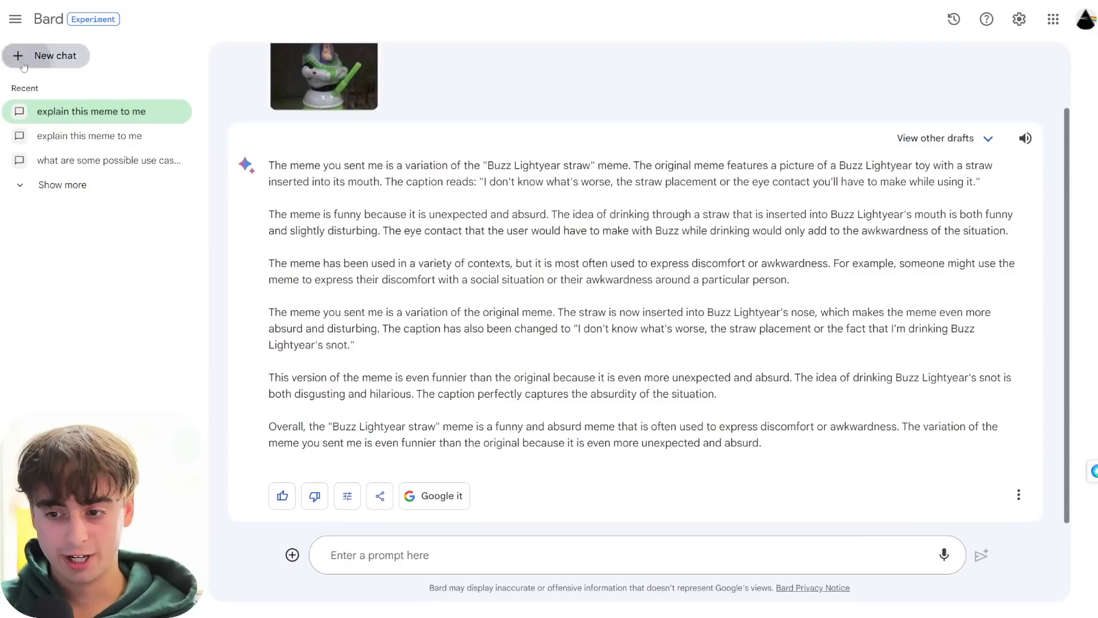
key("ctrl+v")
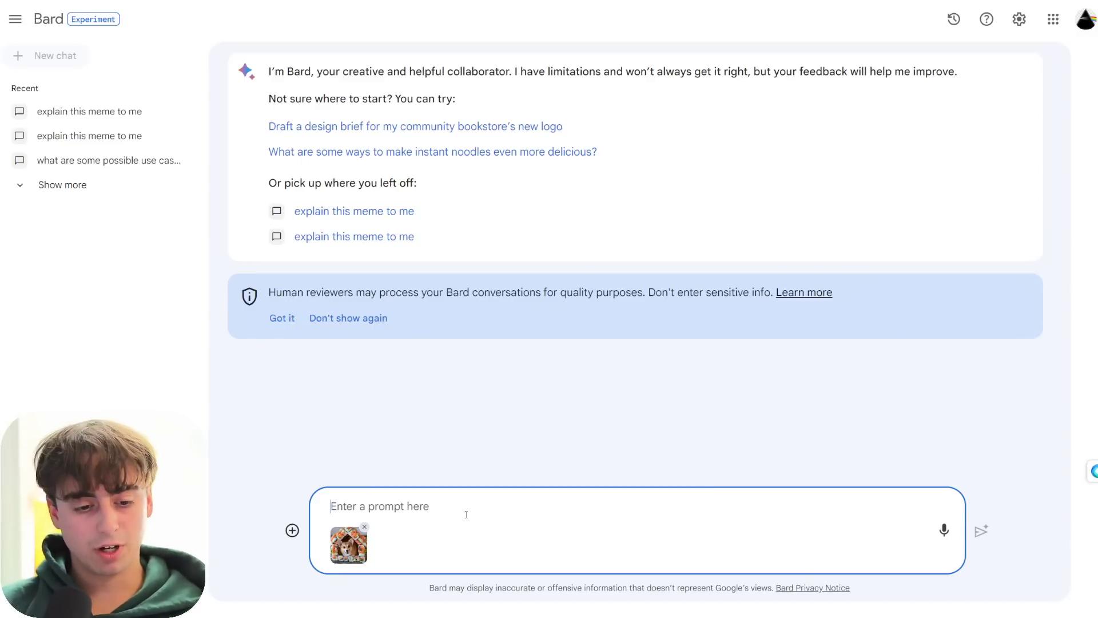
type("is this photo real?")
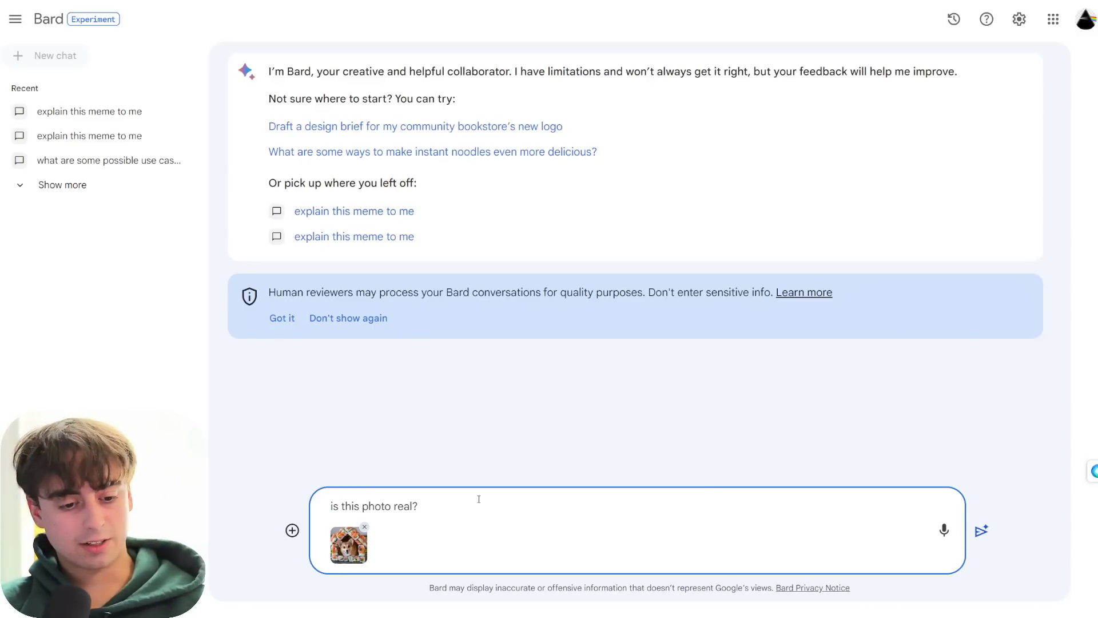
key("Return")
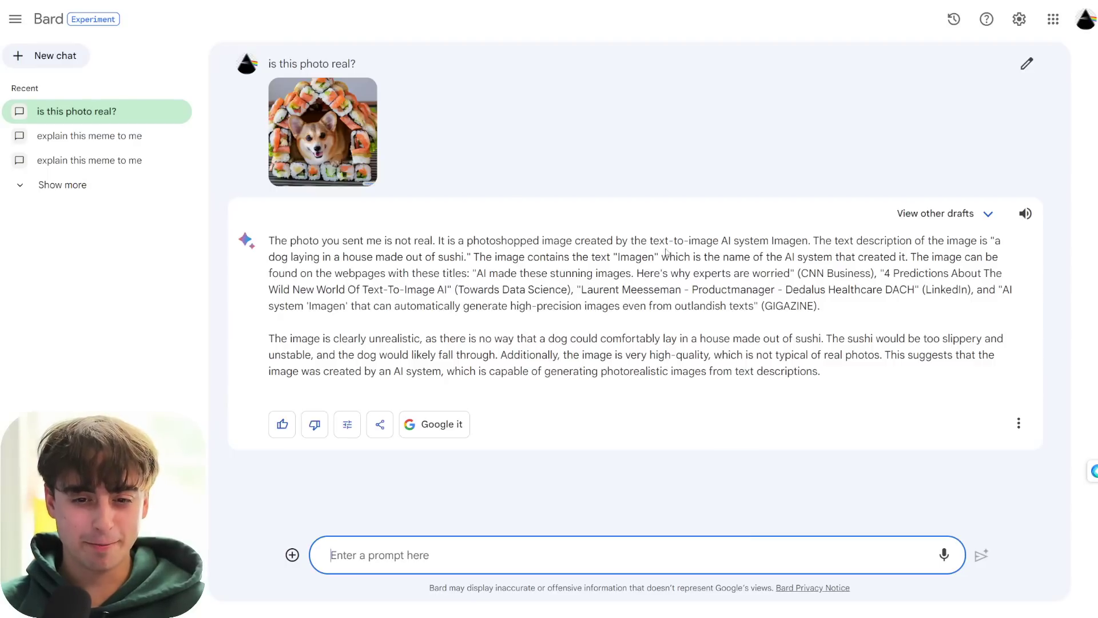
Step: Highlight the word 'Imagen' and the sentence about the Imagen text in the answer
left_click(815, 247)
left_click_drag(815, 247, 748, 243)
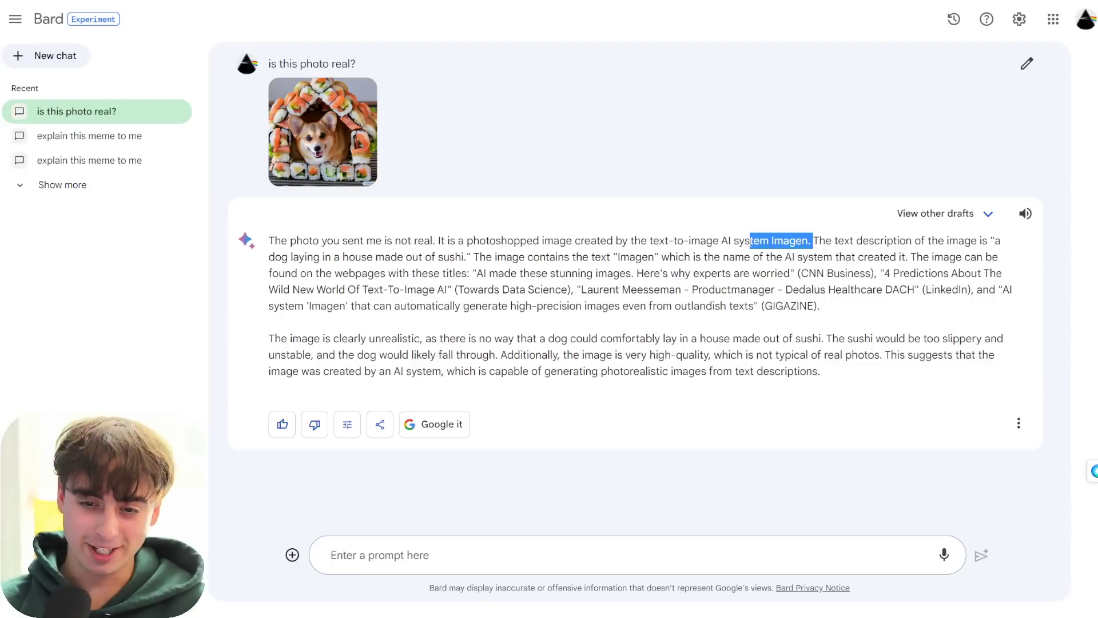
left_click(748, 243)
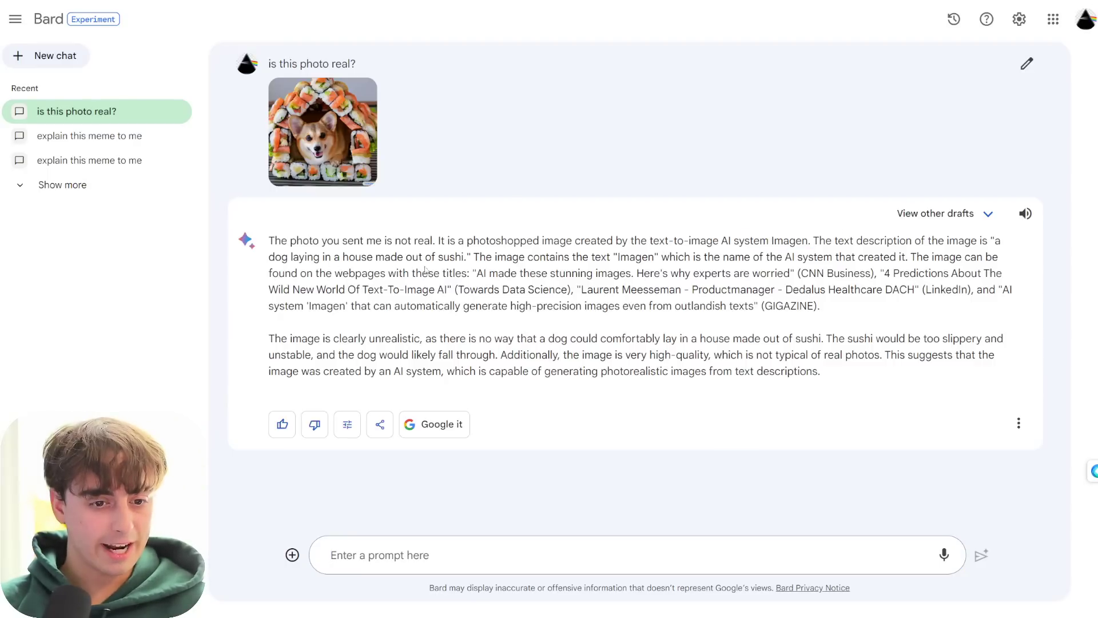
left_click_drag(506, 257, 913, 254)
left_click(913, 255)
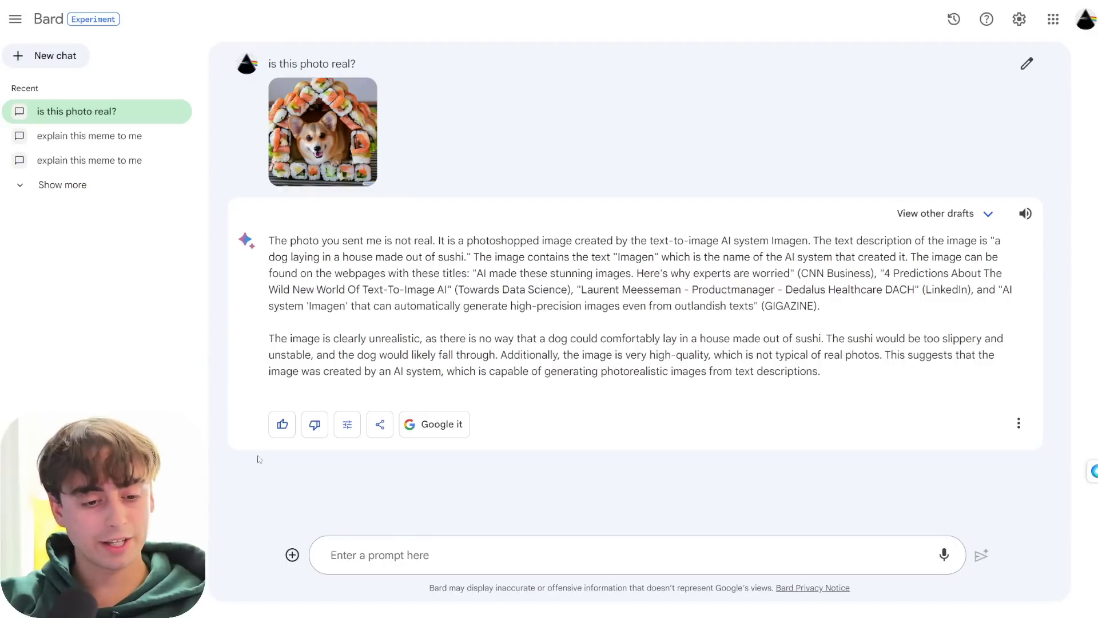
Step: Open the Modify response menu under the sushi-dog verdict
left_click(346, 424)
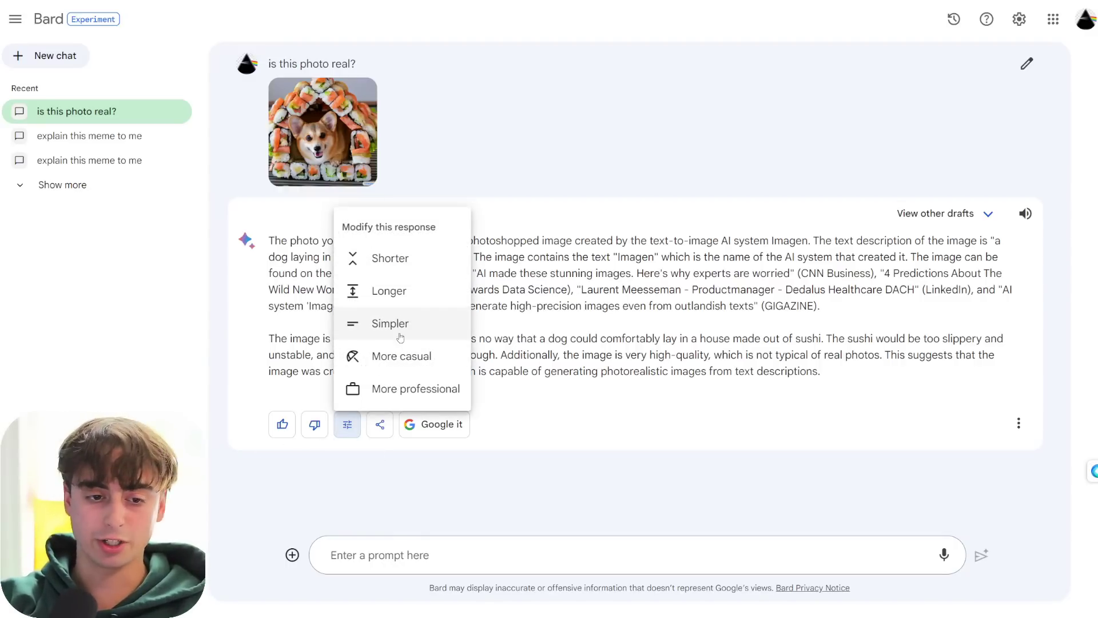